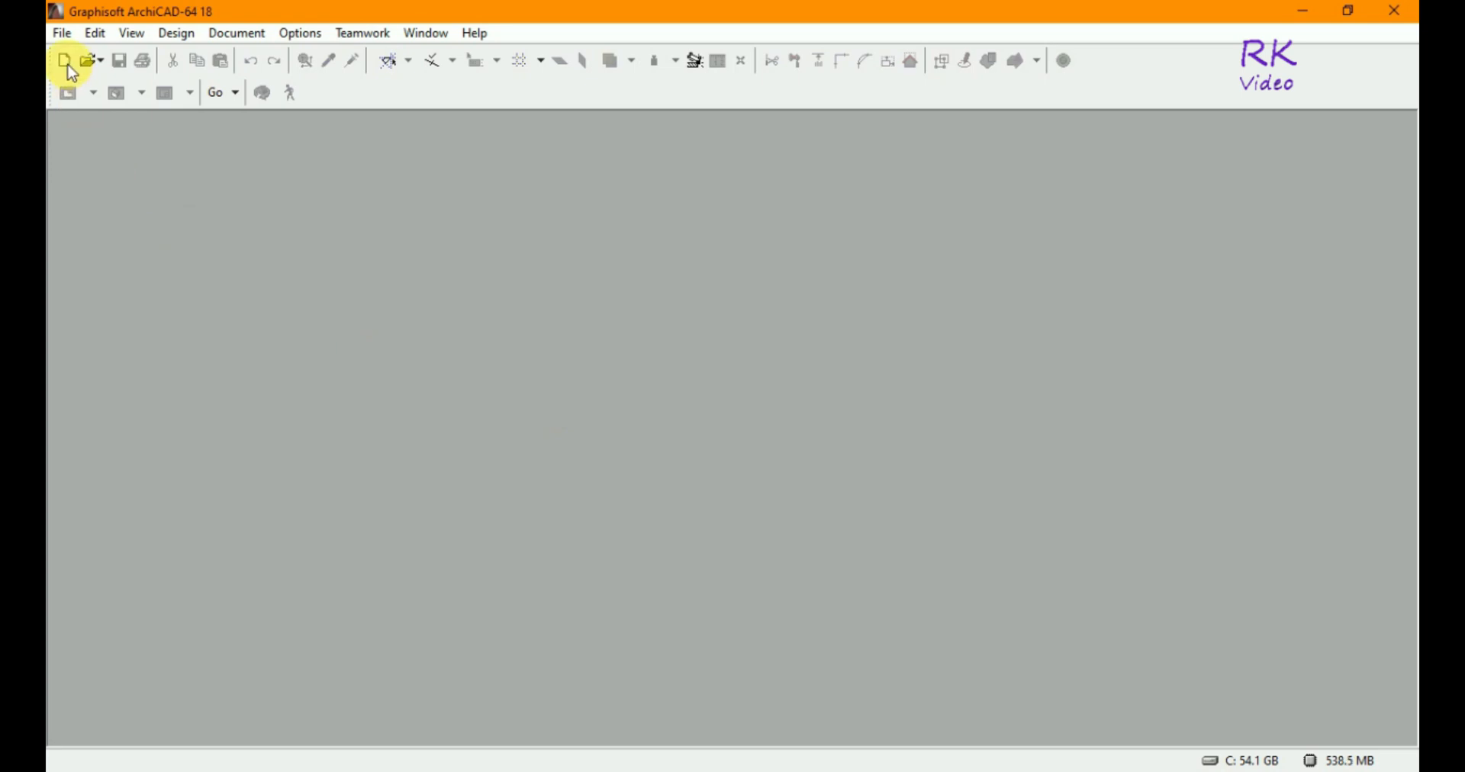
- Create a new project from the ArchiCAD 18 Template
left_click(67, 63)
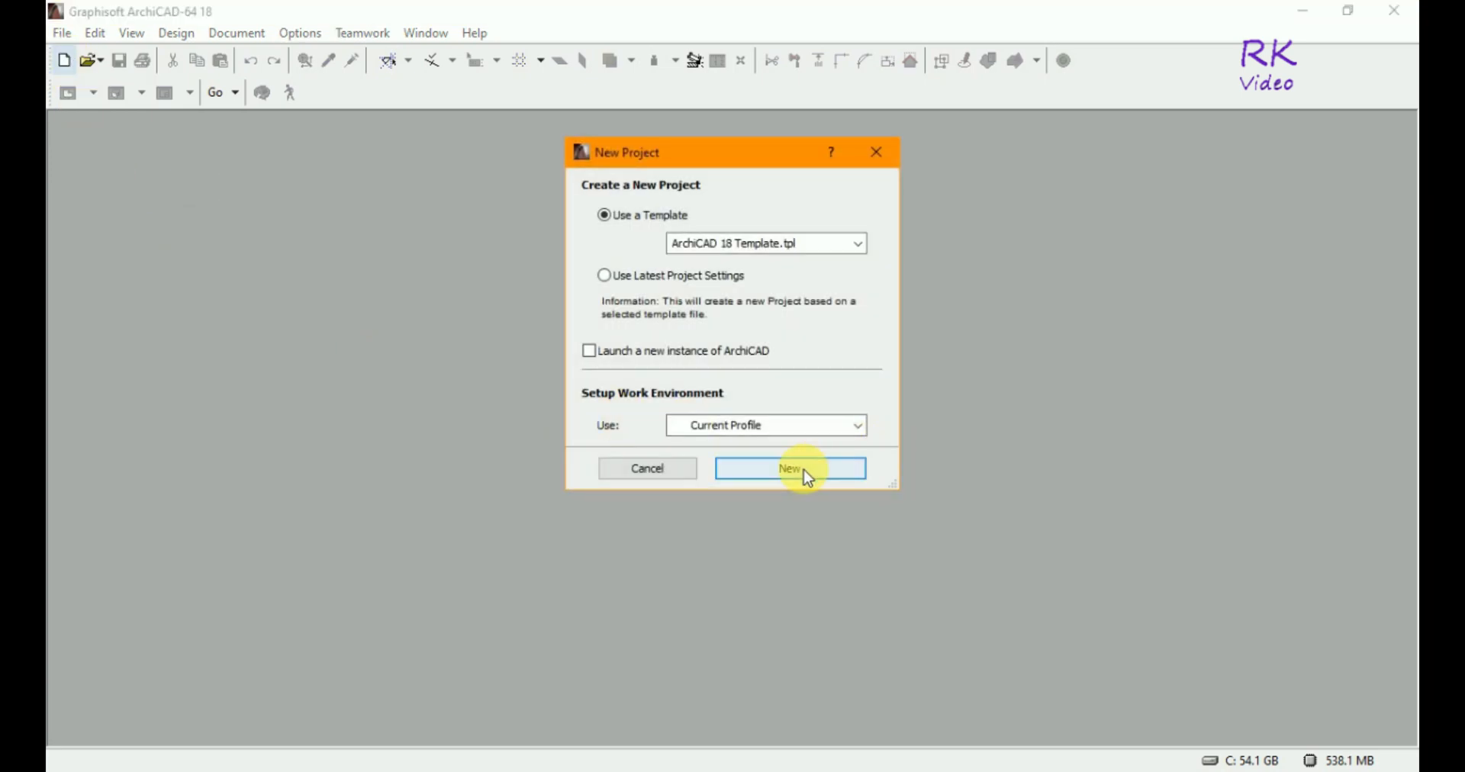
left_click(828, 473)
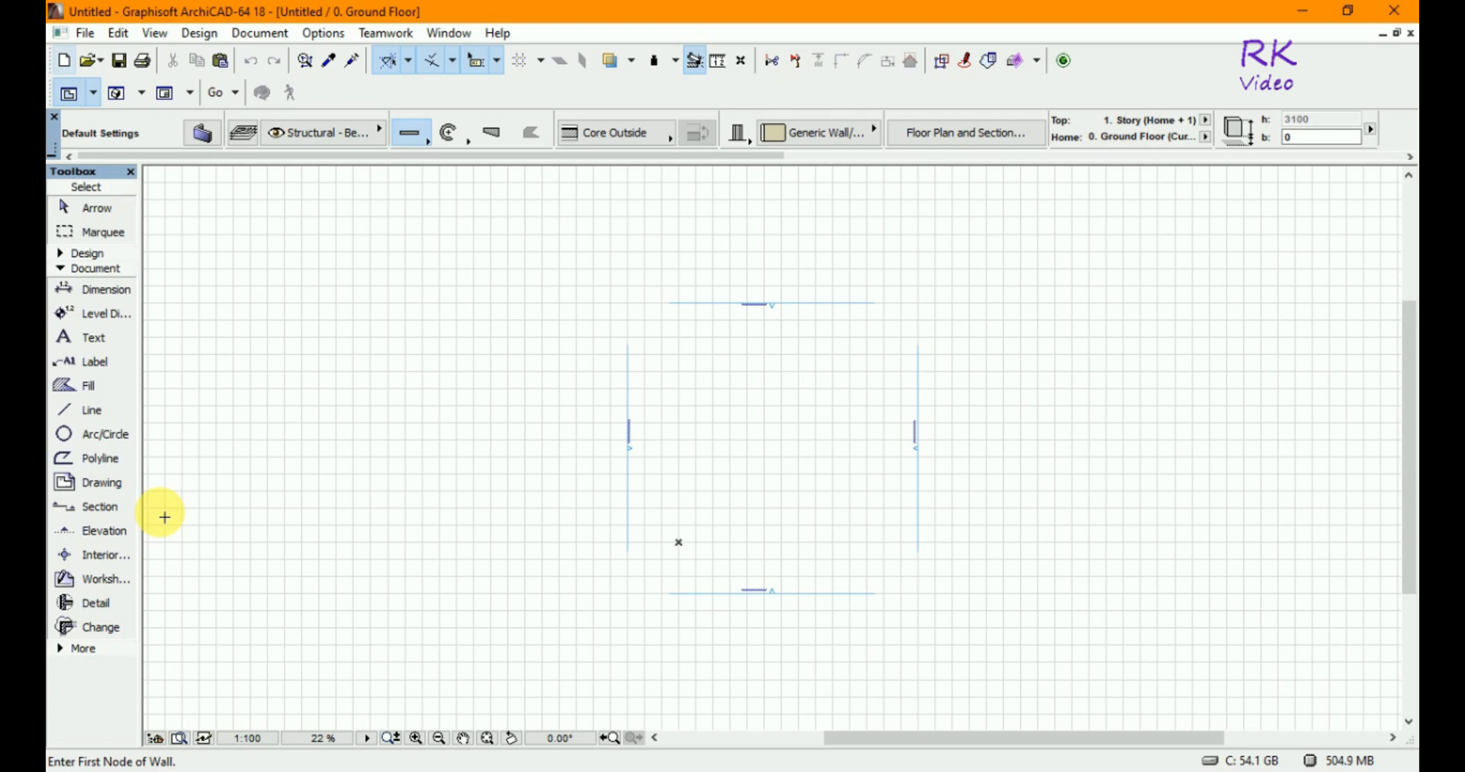
- Draw a rectangular worksheet boundary of 1000 by 1000 with the Worksheet tool
left_click(103, 580)
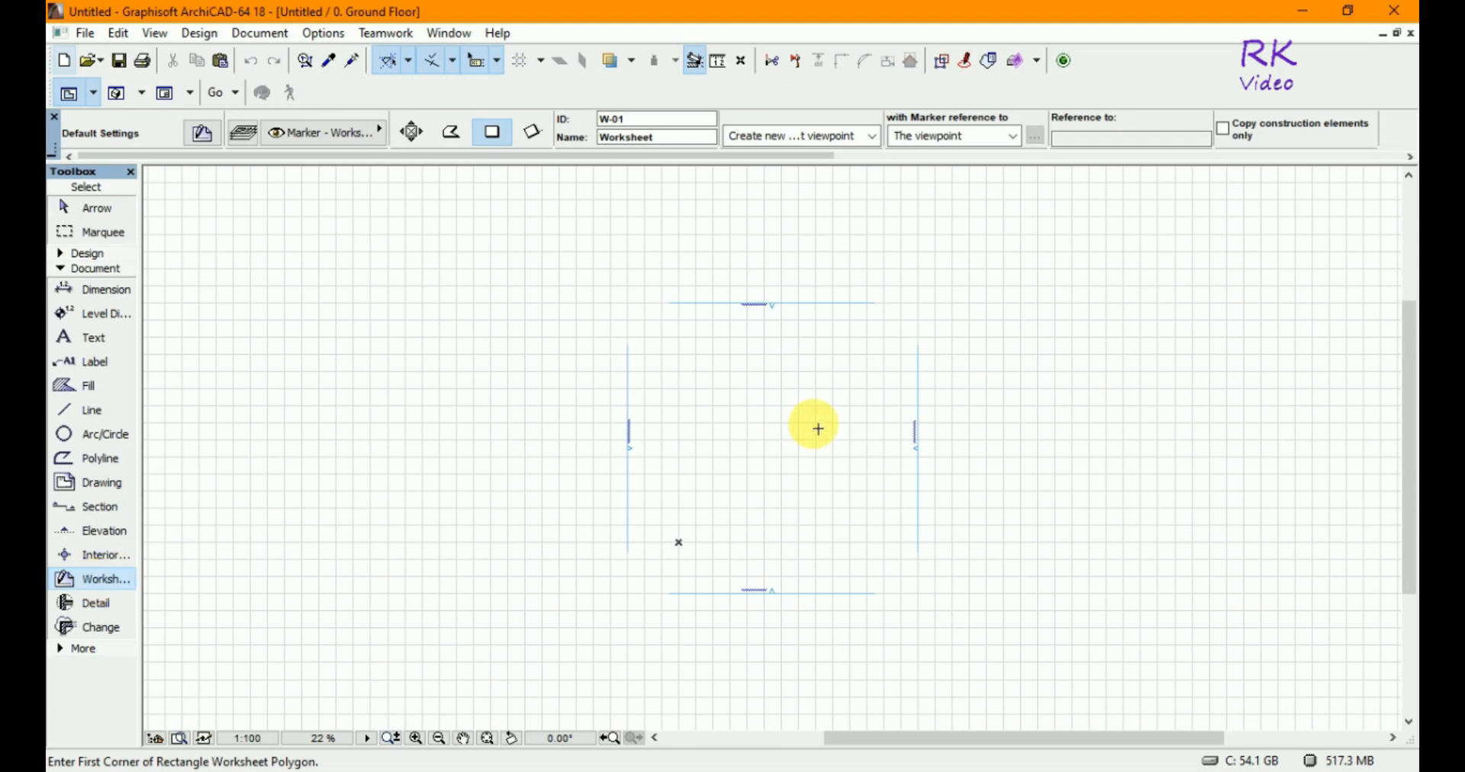
left_click(686, 365)
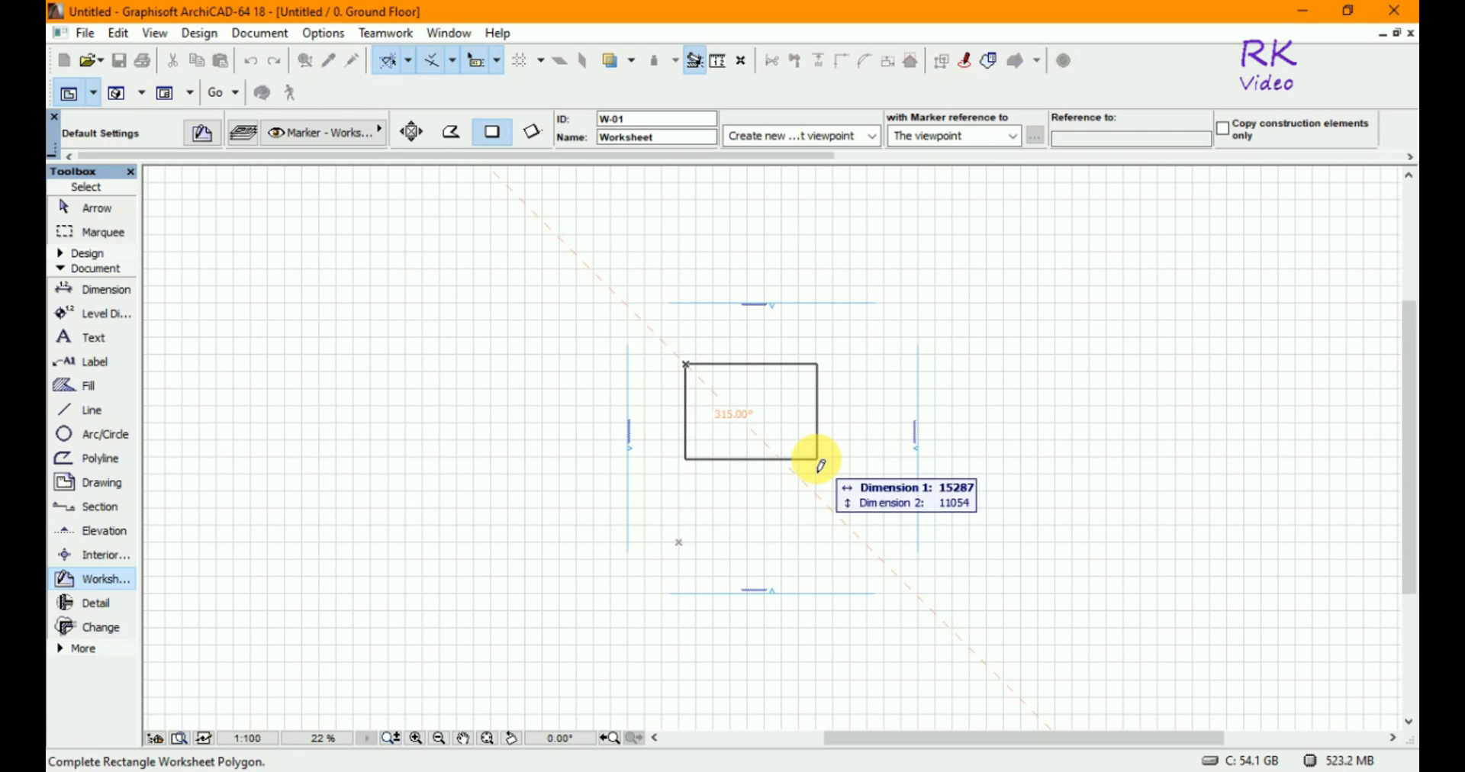
type("1000")
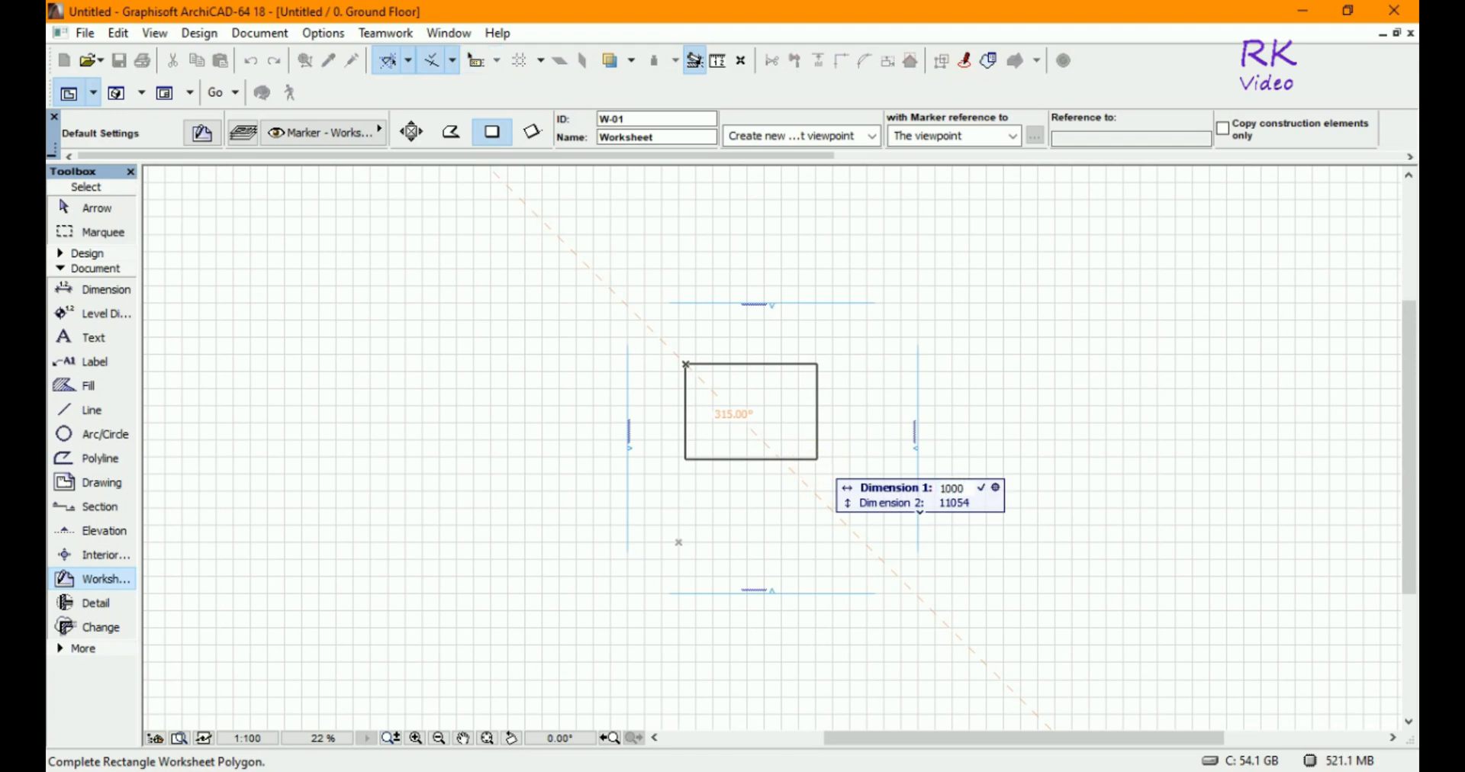
key("Tab")
type("1000")
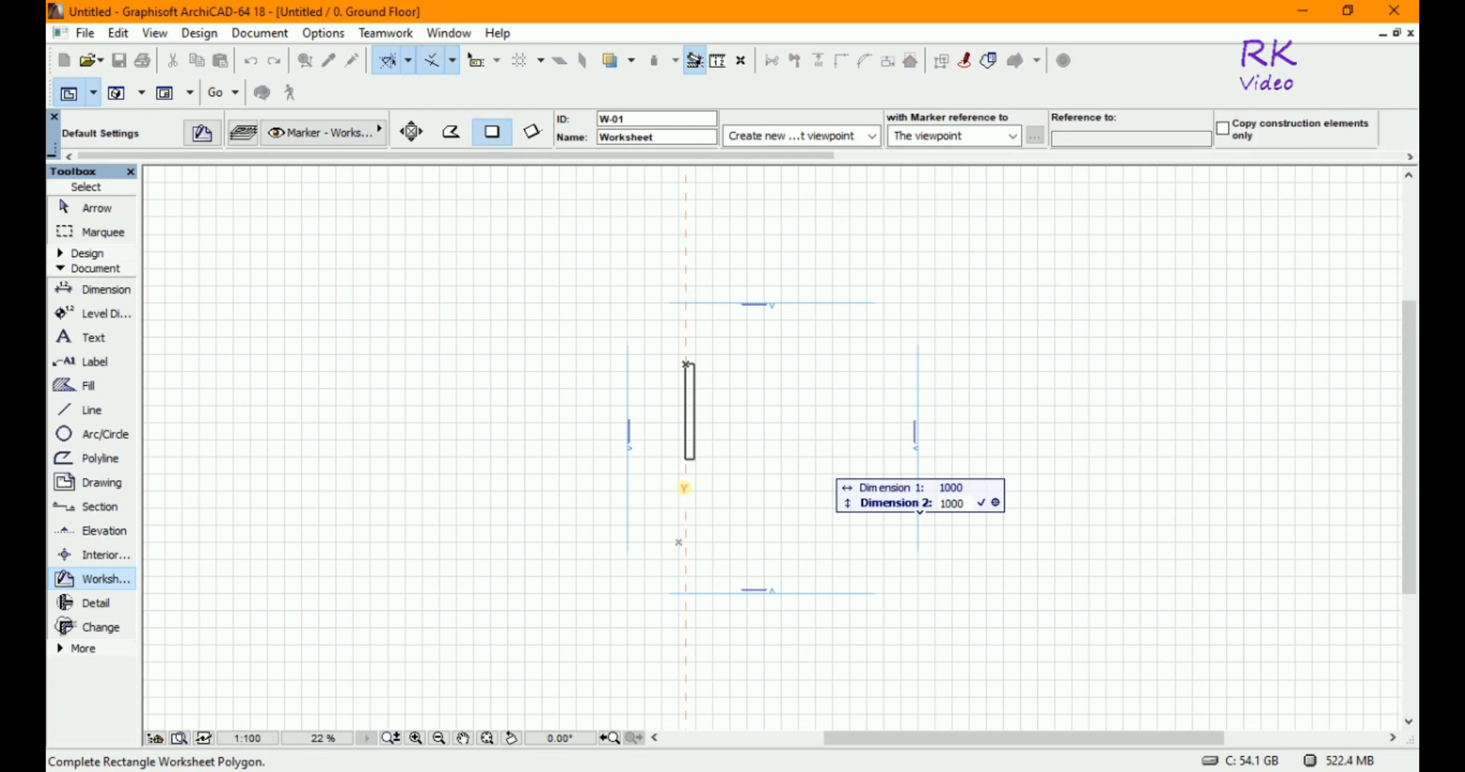
key("Return")
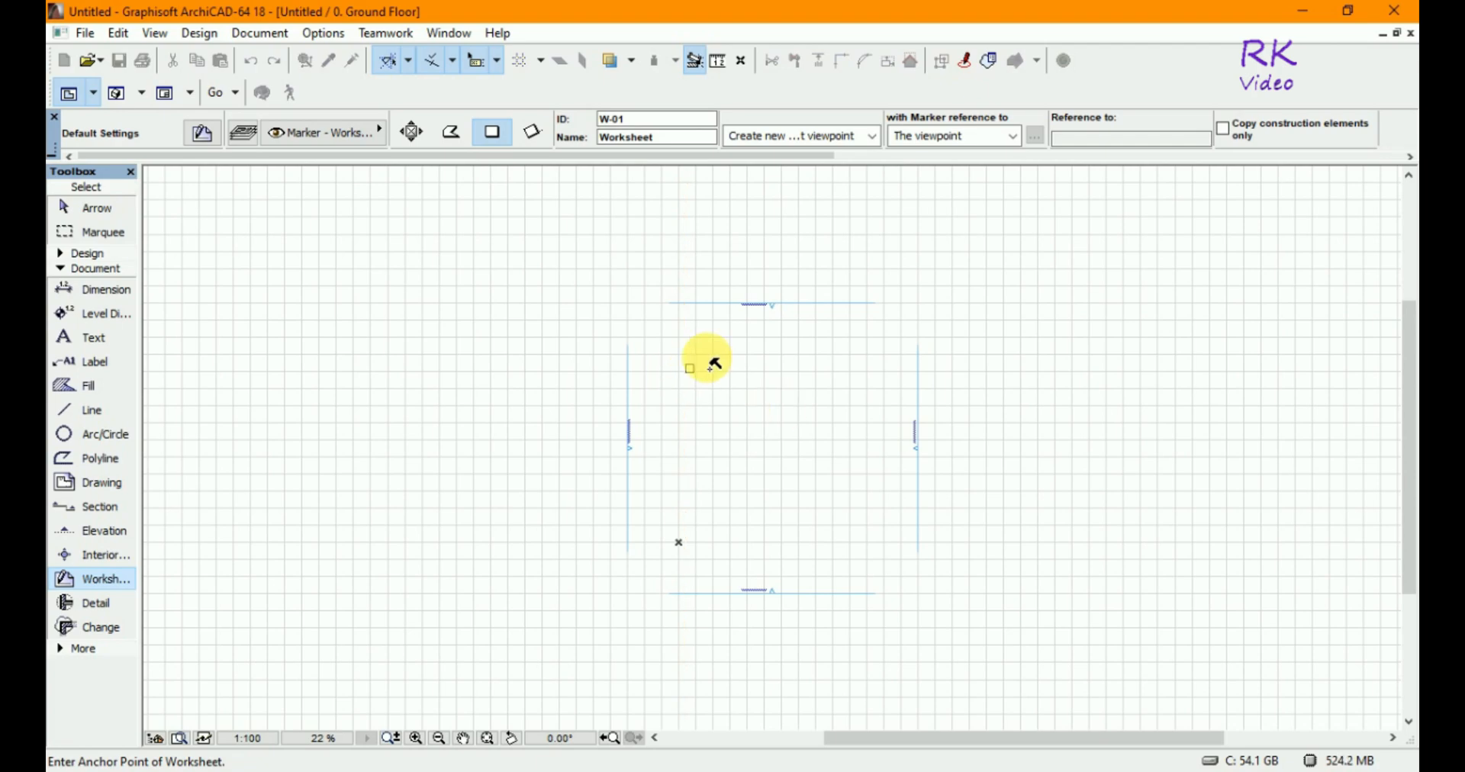
- Place the worksheet marker inside the small square boundary
scroll(690, 373, "up", 1)
scroll(691, 373, "up", 5)
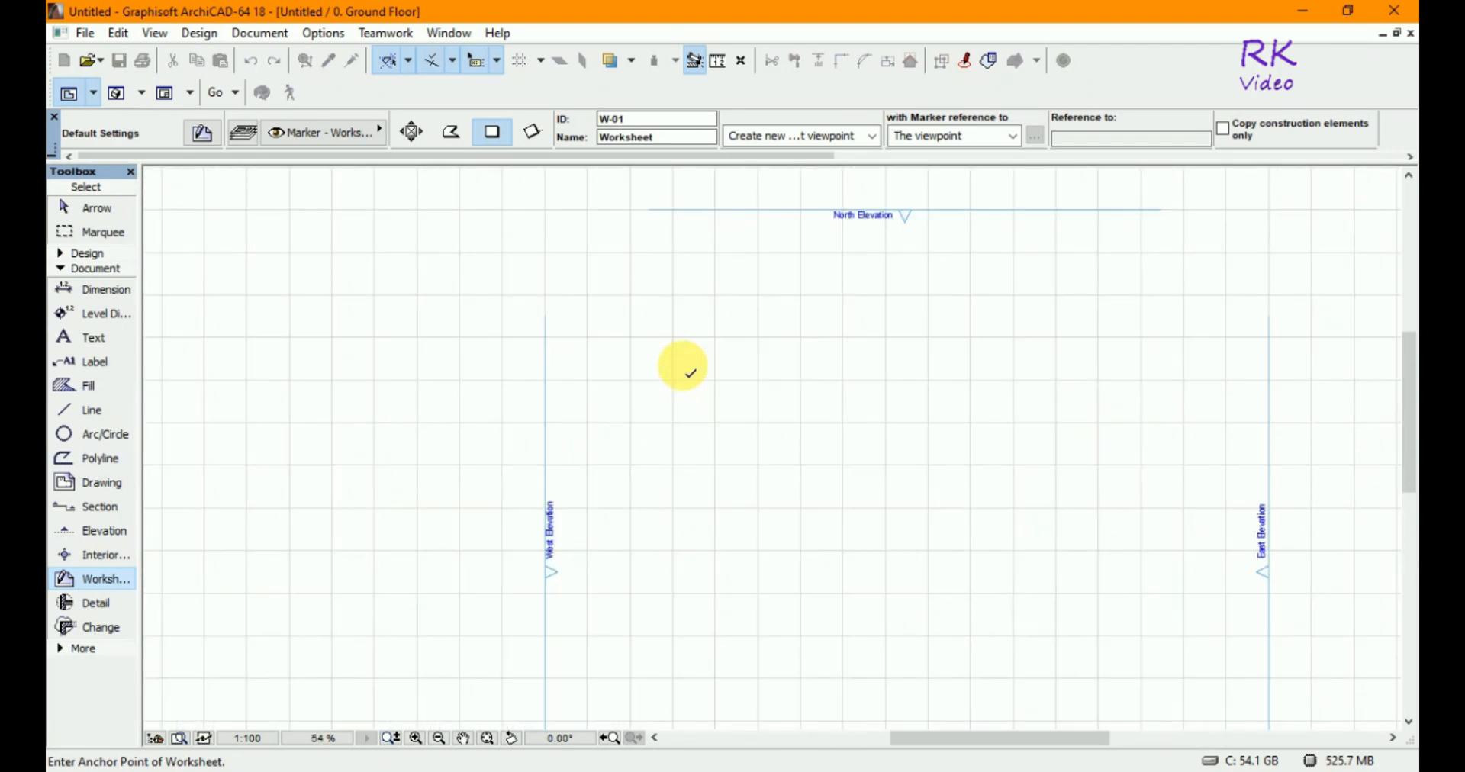
scroll(704, 374, "up", 3)
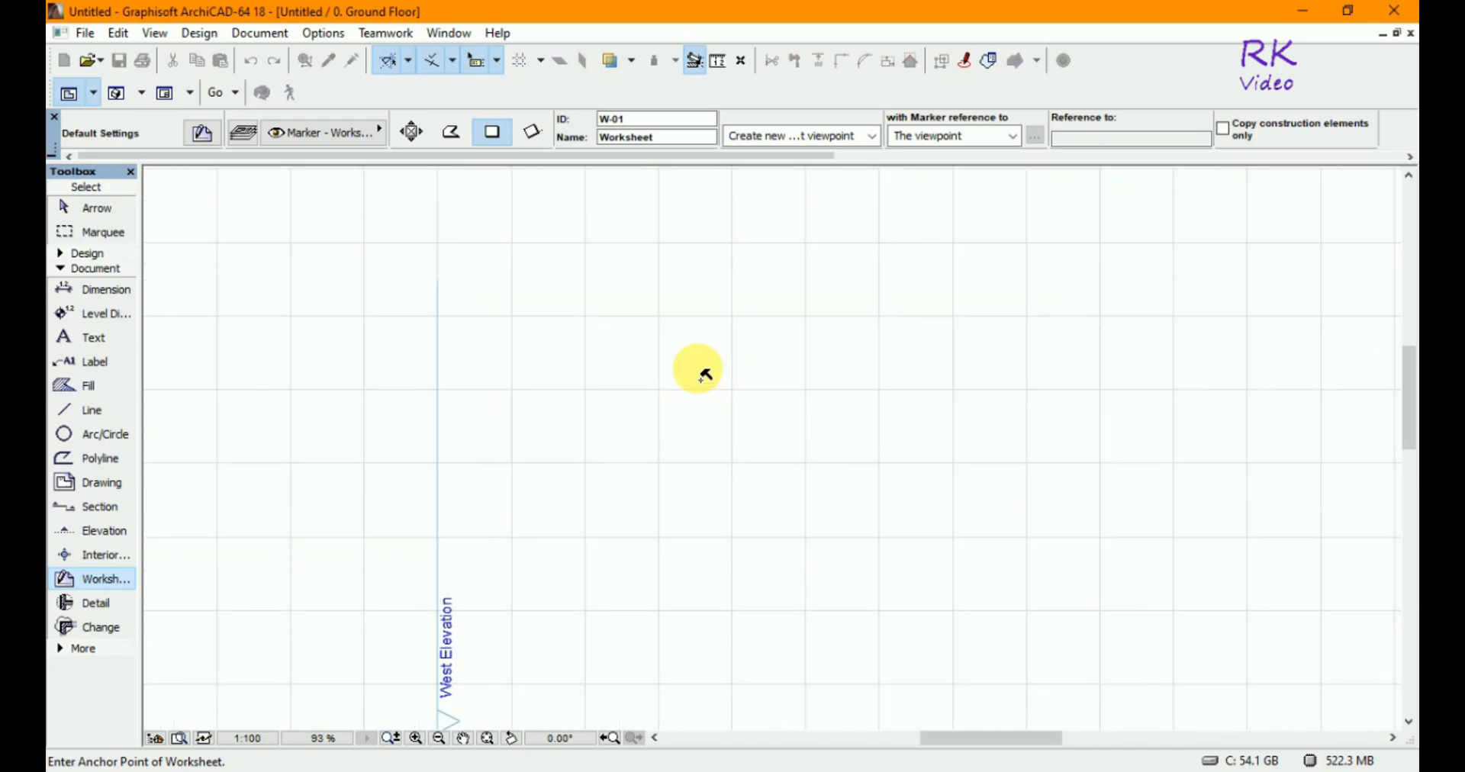
scroll(709, 405, "up", 3)
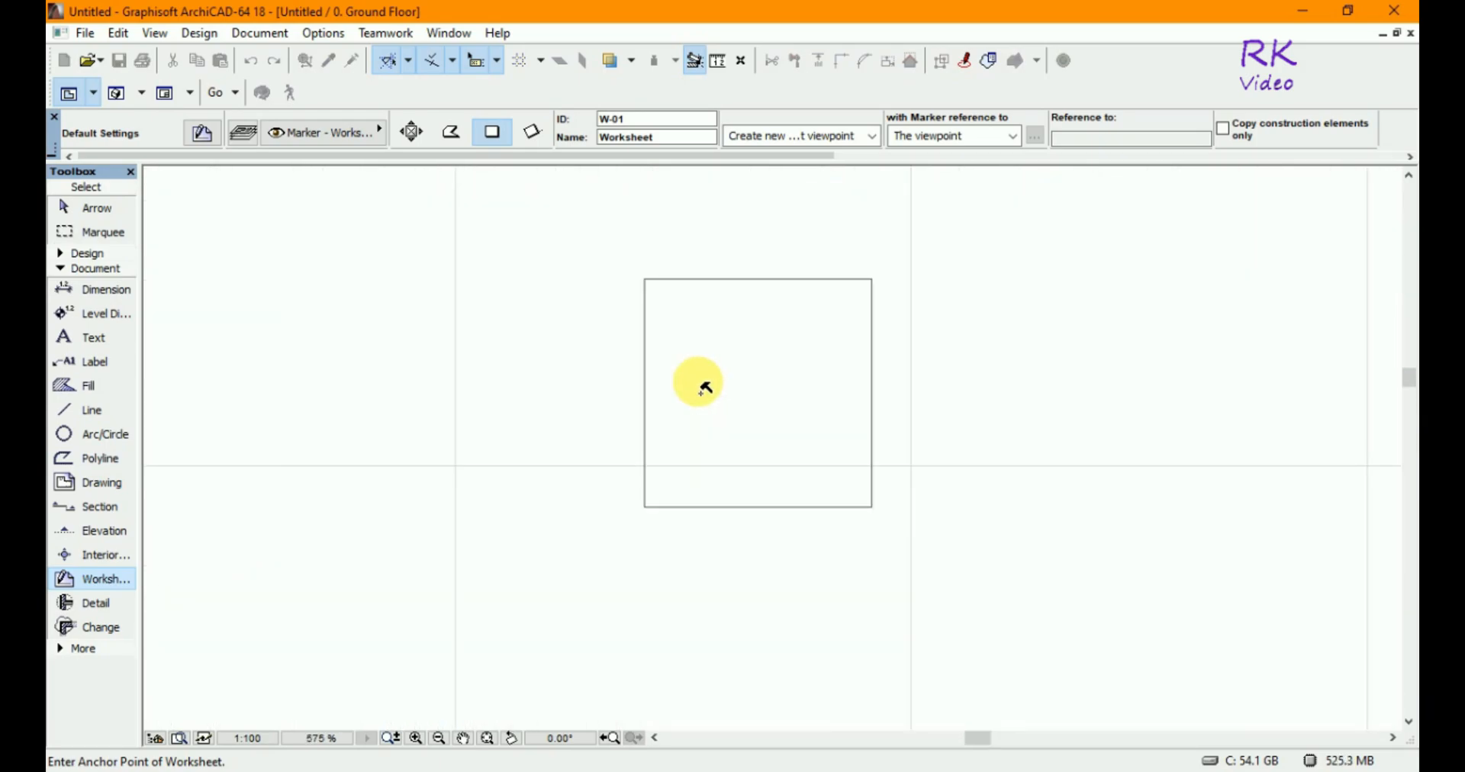
scroll(752, 338, "up", 1)
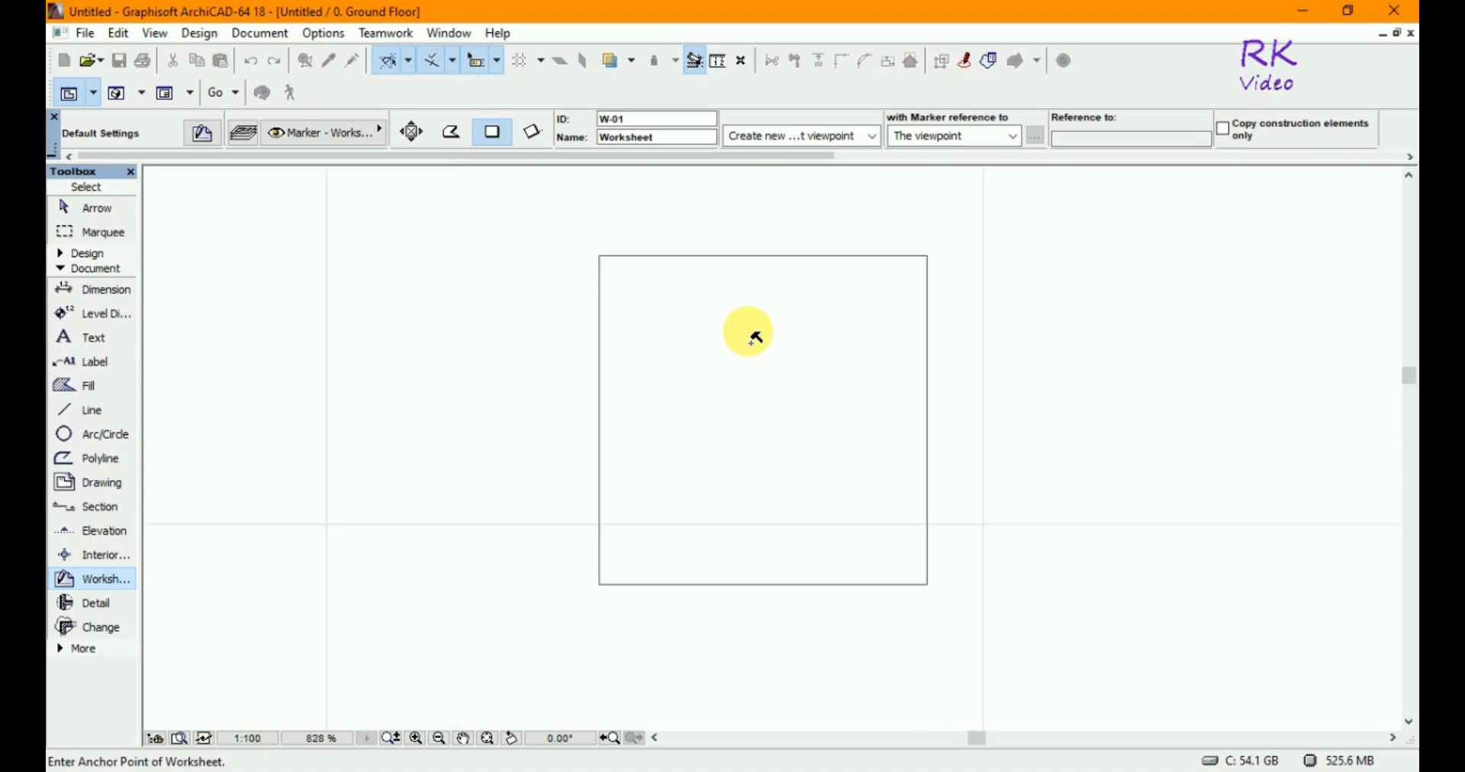
left_click(737, 421)
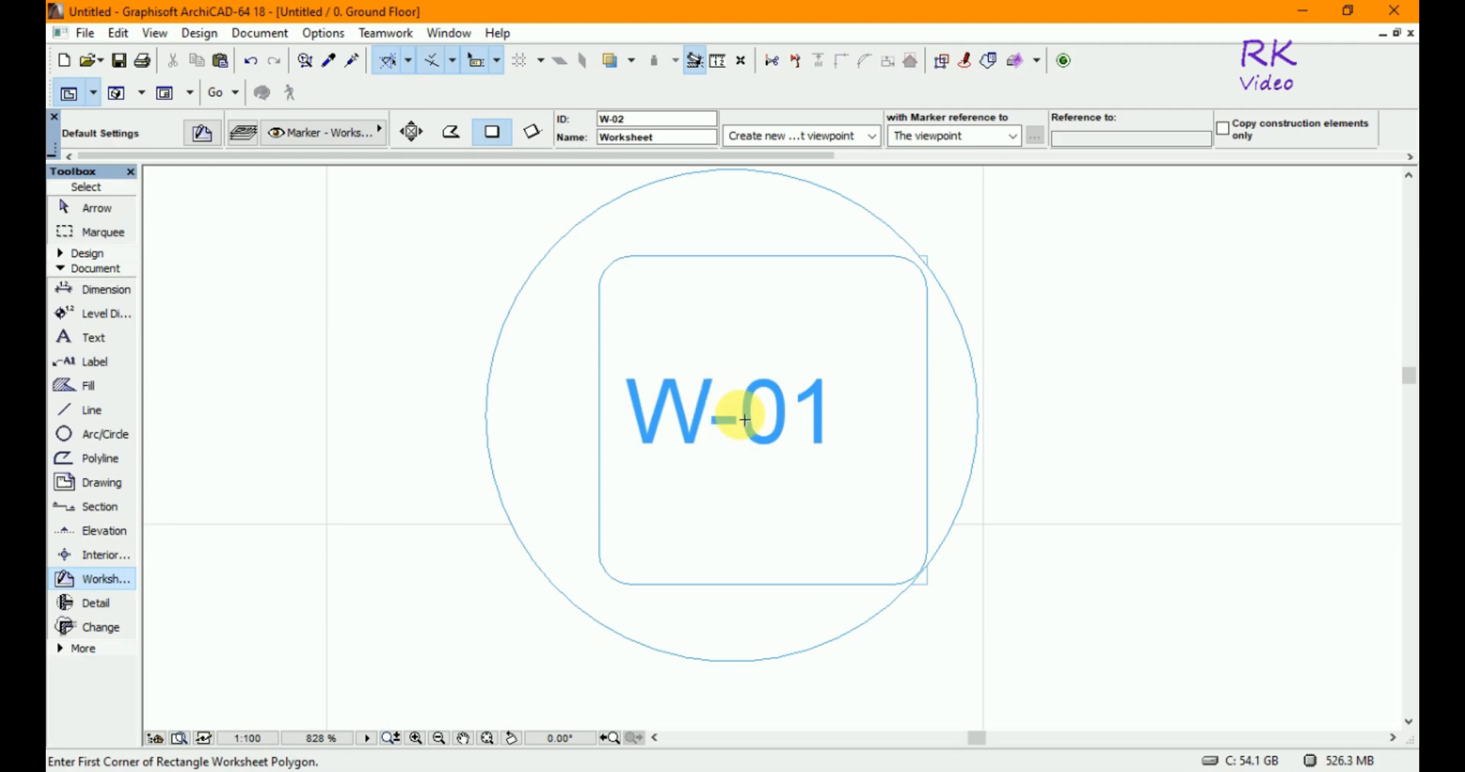
- Draw a second worksheet rectangle about 4580 by 3540 around the first and place its marker near its lower-right corner
scroll(706, 394, "down", 5)
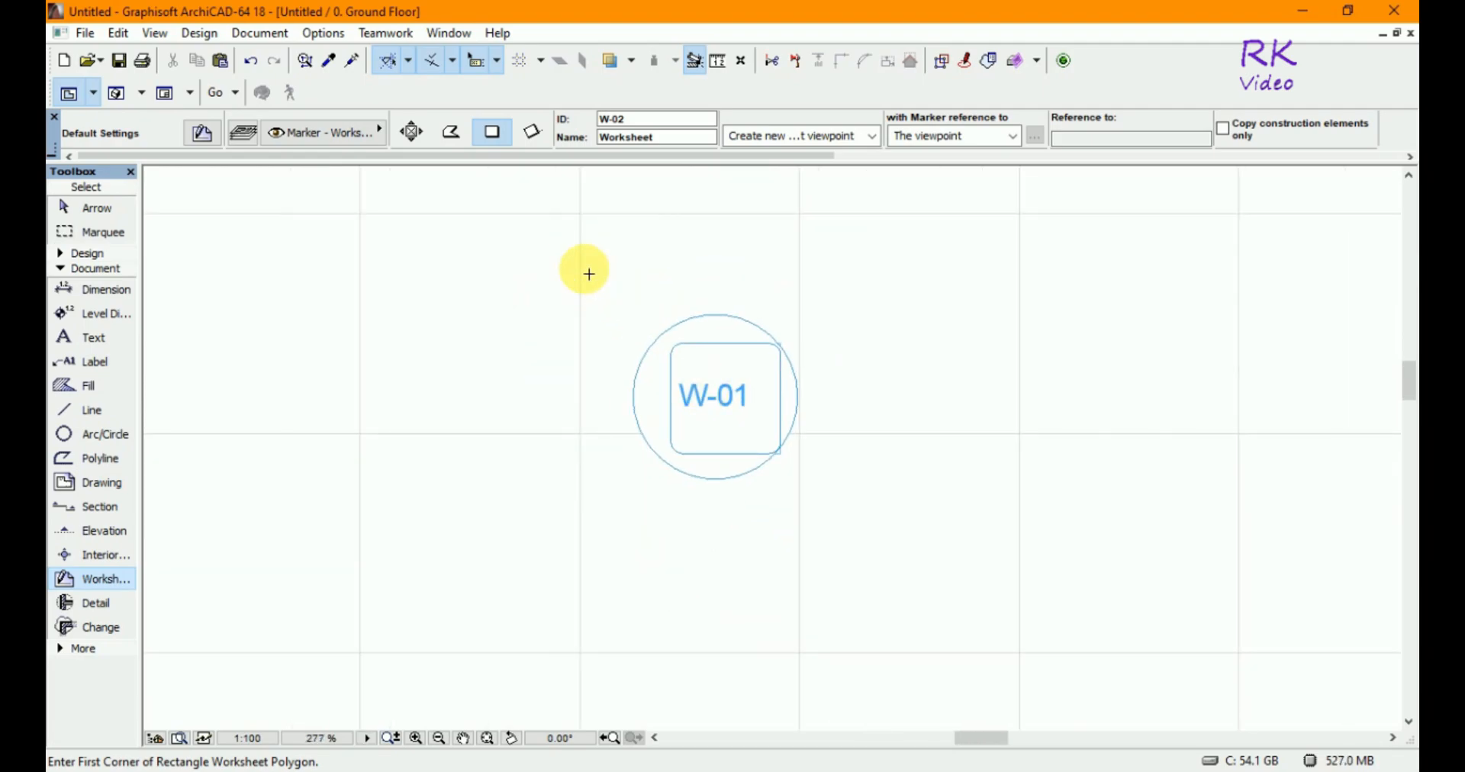
left_click(526, 236)
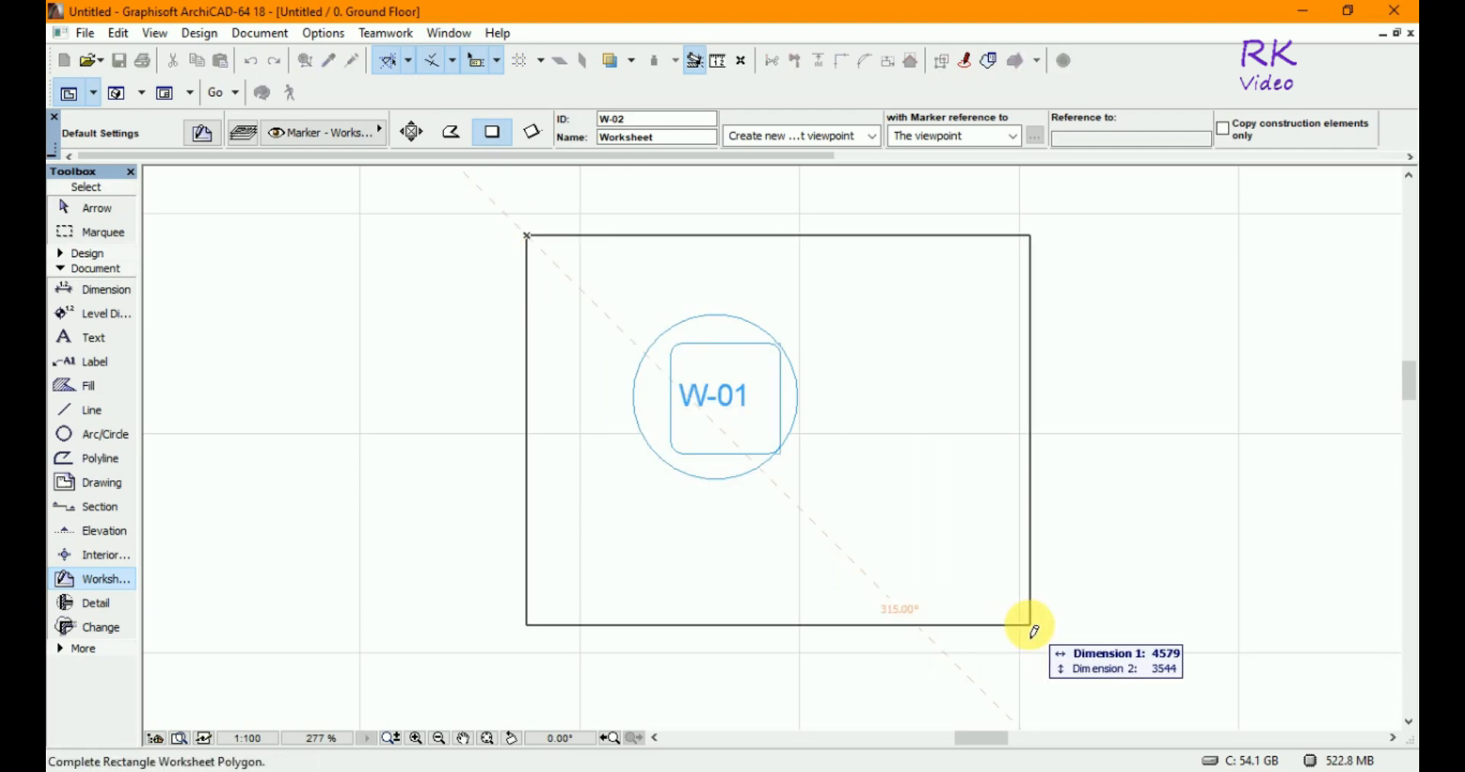
left_click(1040, 603)
left_click(978, 567)
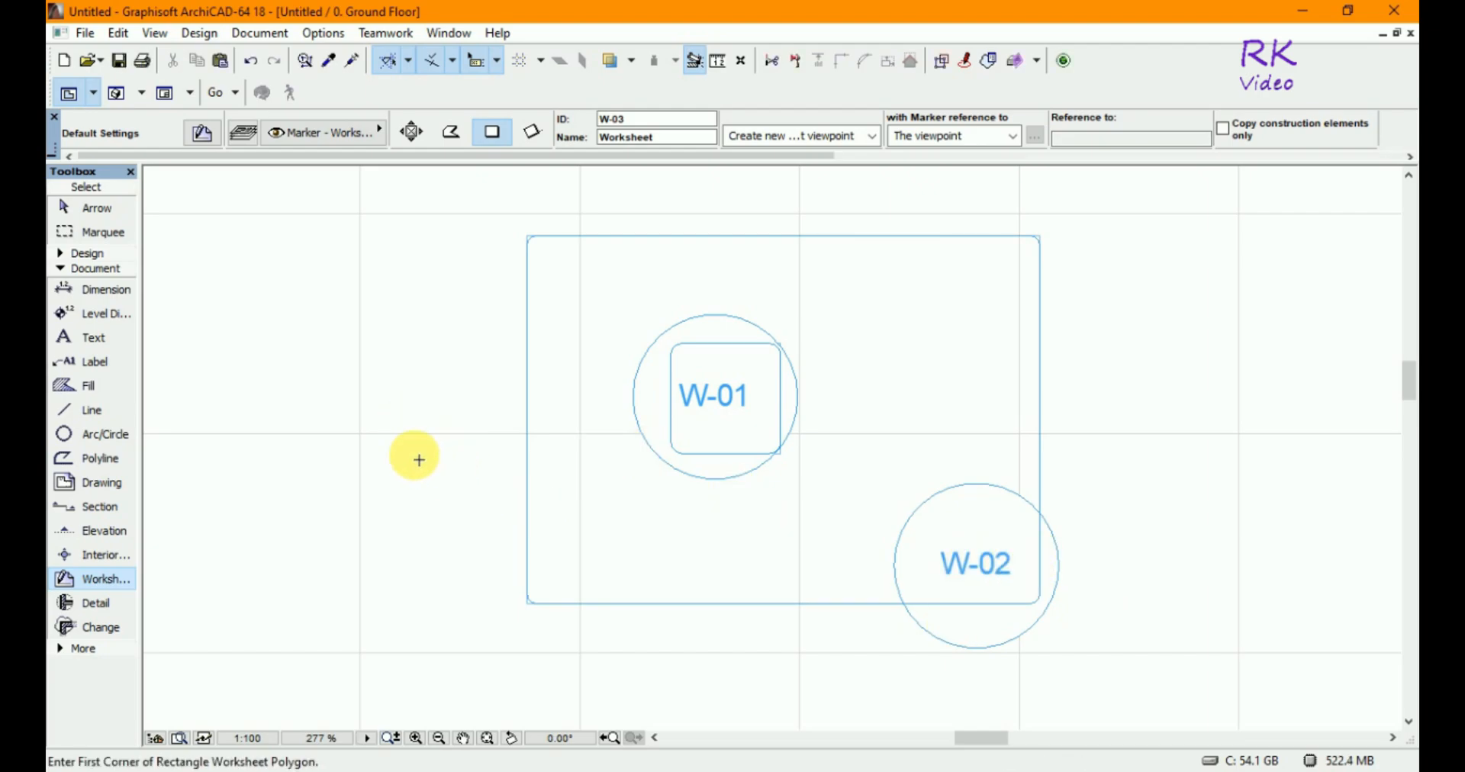
- Draw a third worksheet rectangle about 2280 by 1780 at the lower left and place its marker inside it
left_click(396, 470)
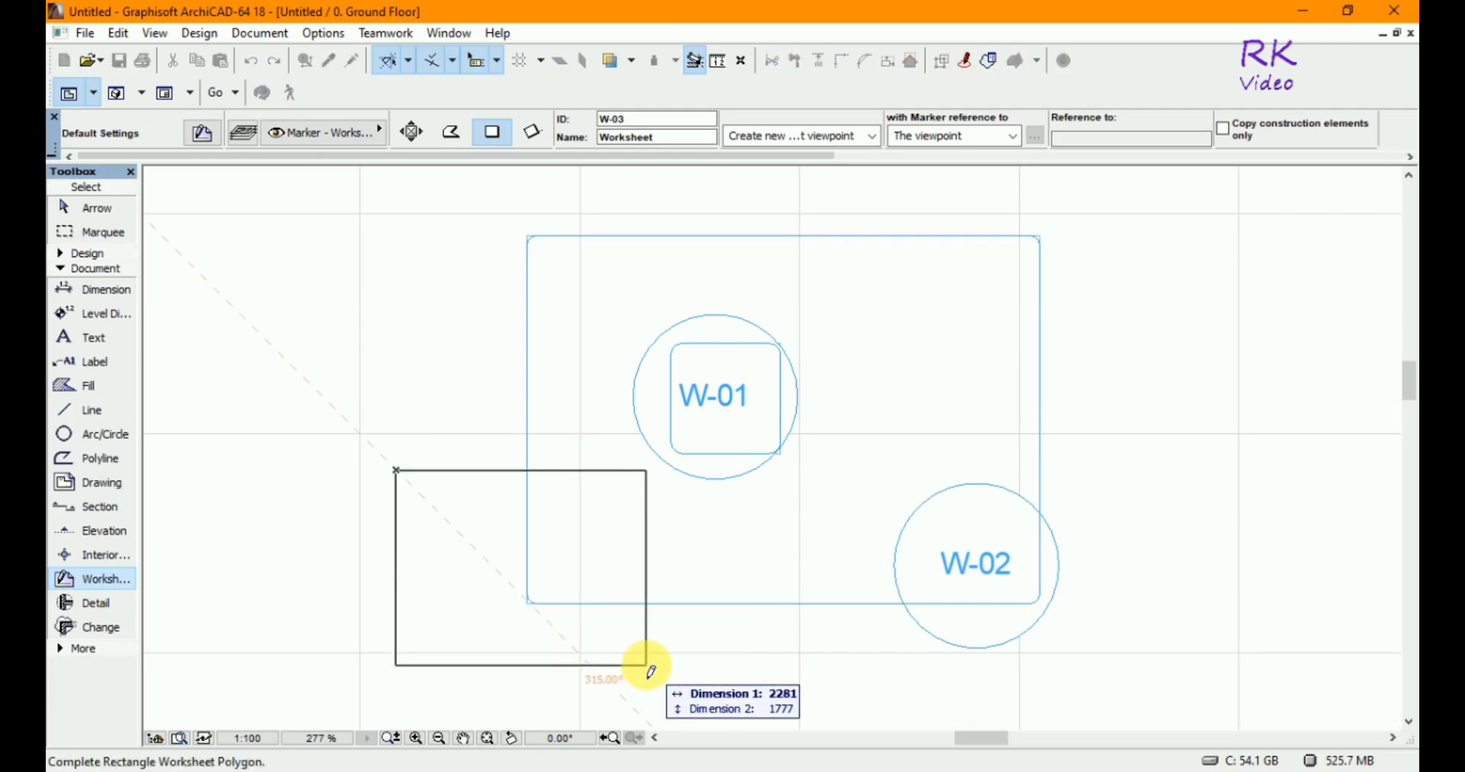
left_click(645, 687)
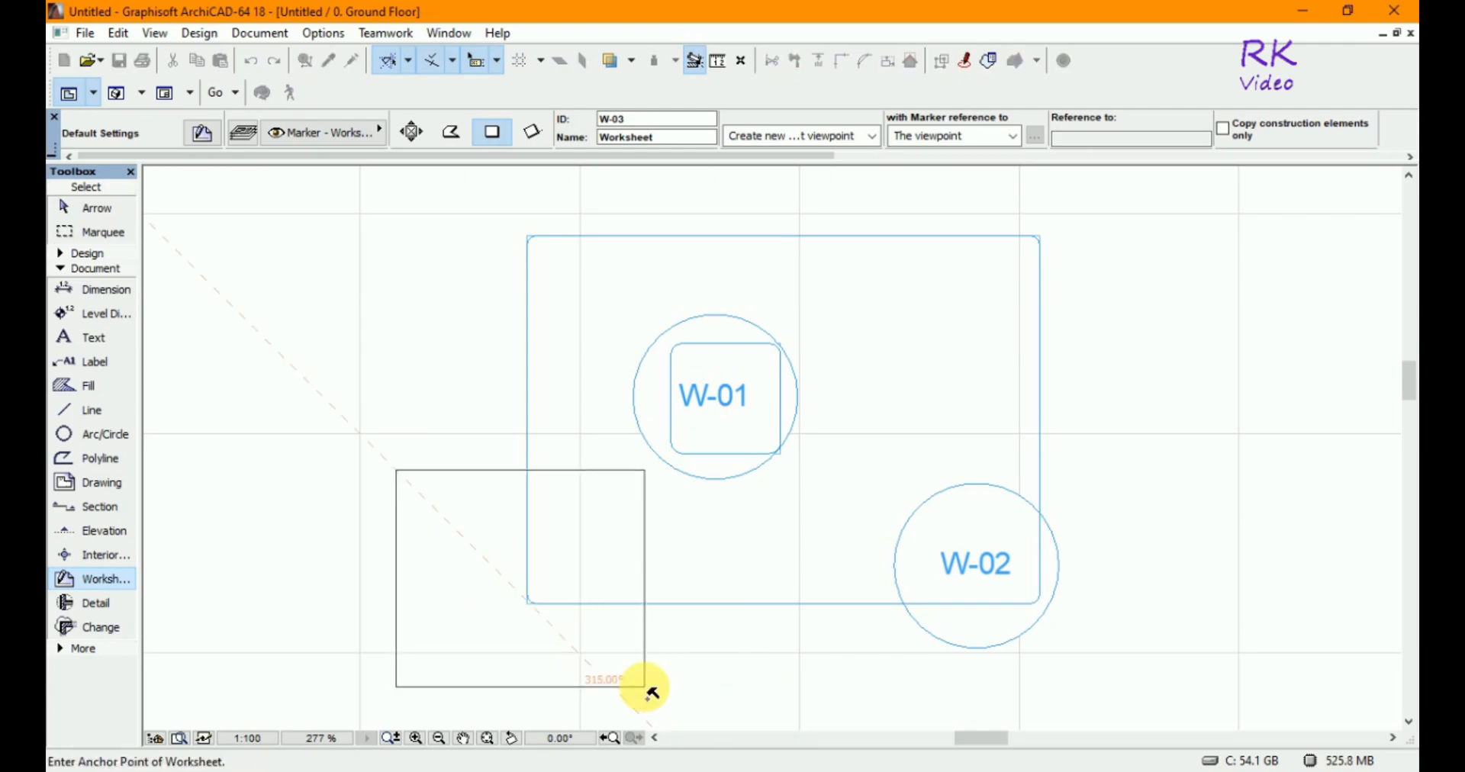
left_click(487, 643)
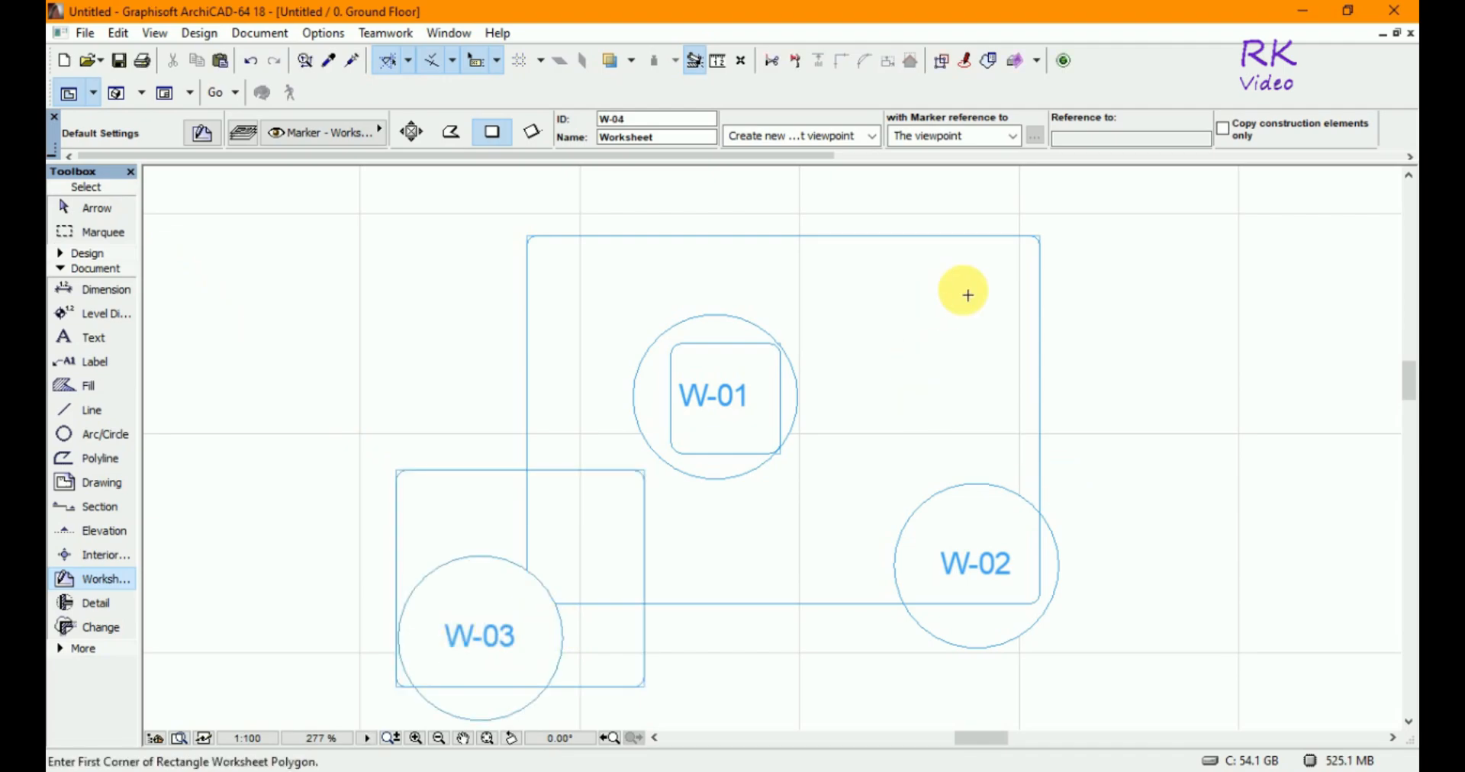
- Draw a fourth worksheet rectangle at the upper right and place its marker inside it
left_click(961, 180)
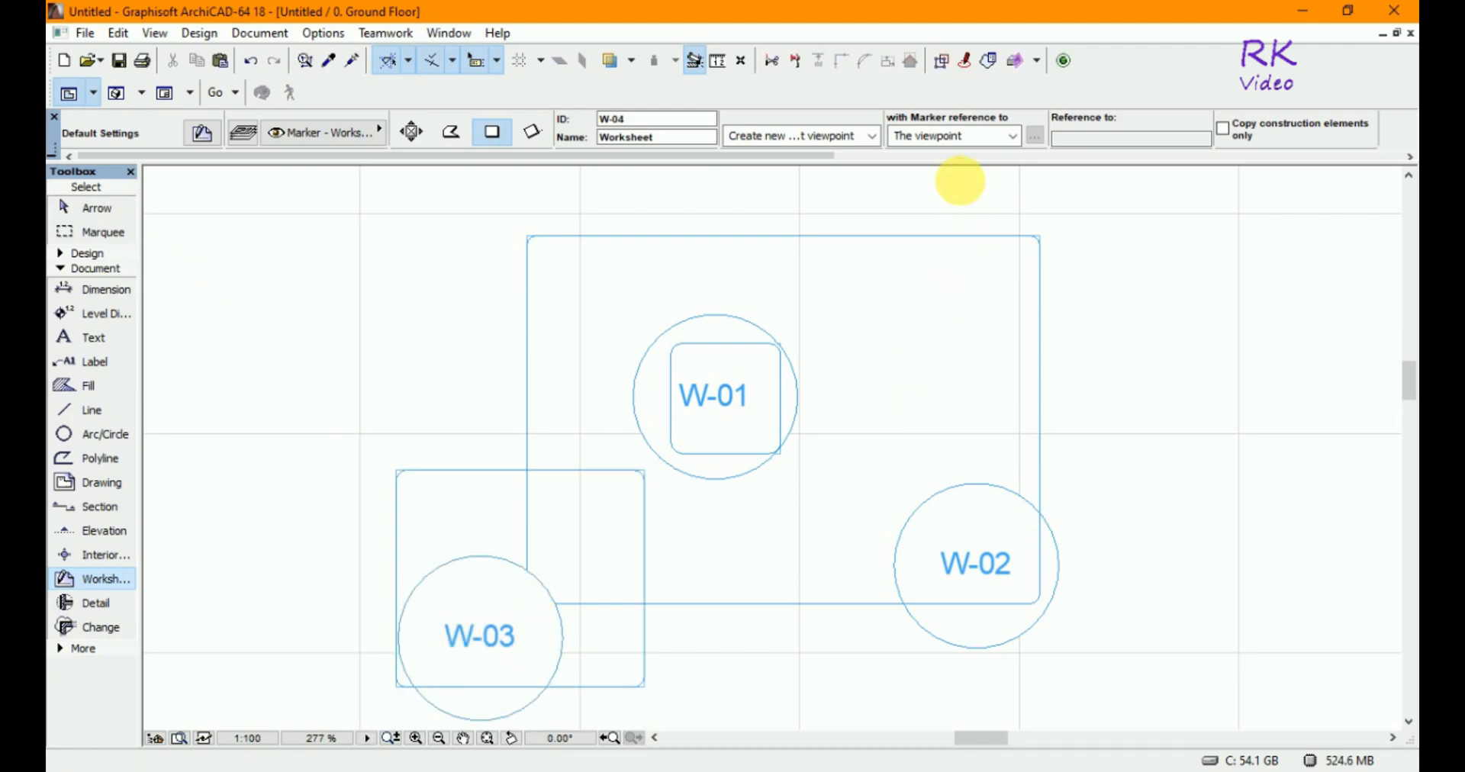
left_click(1237, 426)
left_click(1163, 296)
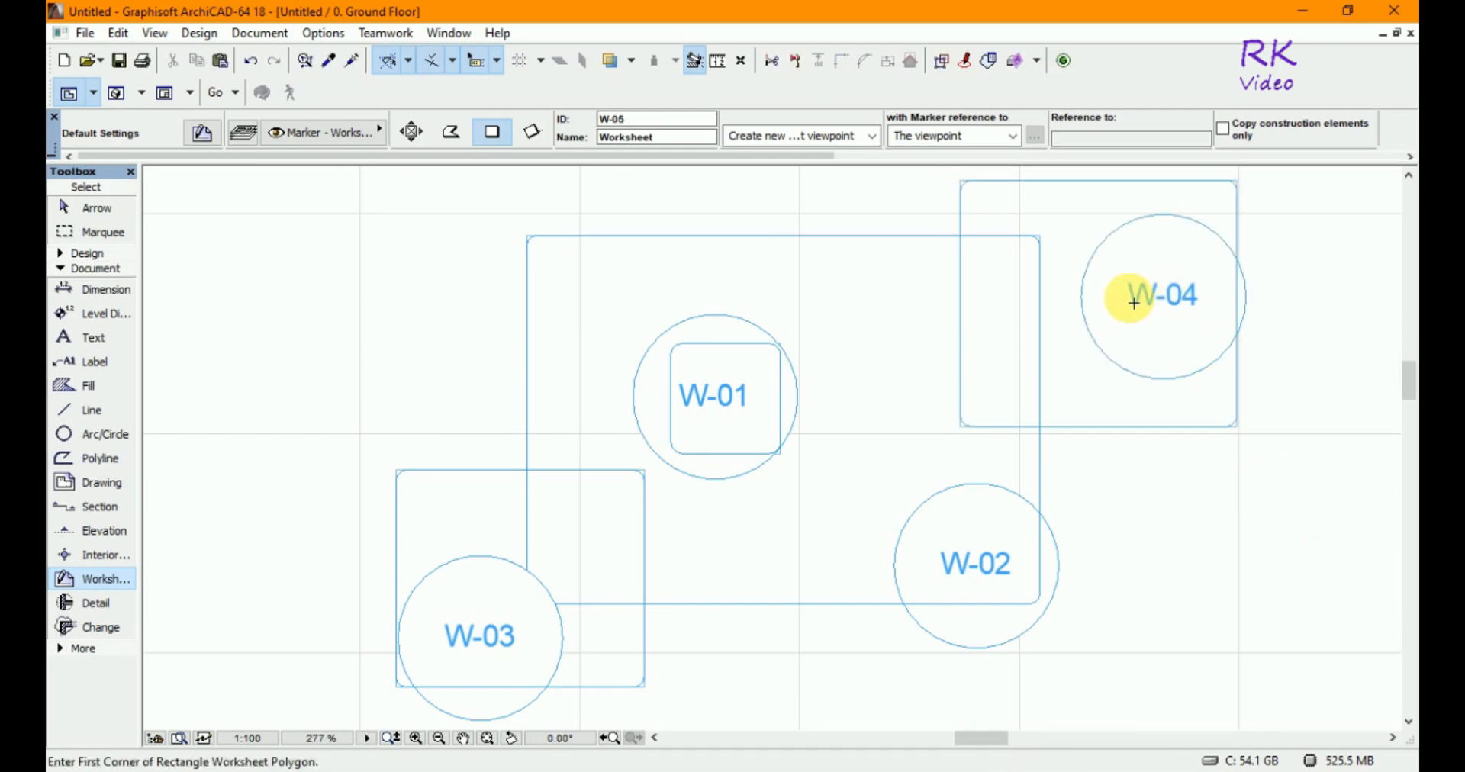
- Draw a fifth worksheet rectangle about 1920 by 1800 at the upper left and place its marker inside it
left_click(400, 177)
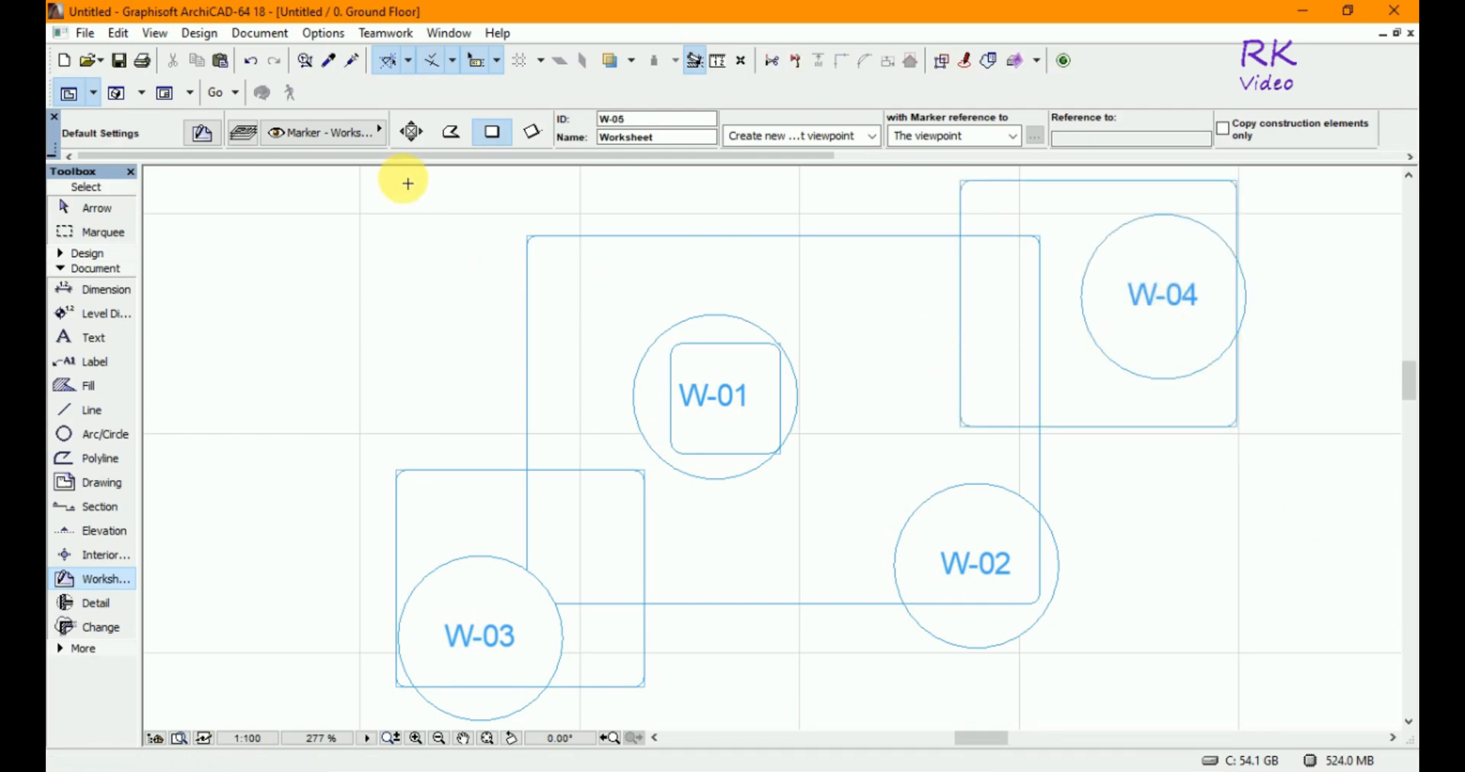
left_click(612, 373)
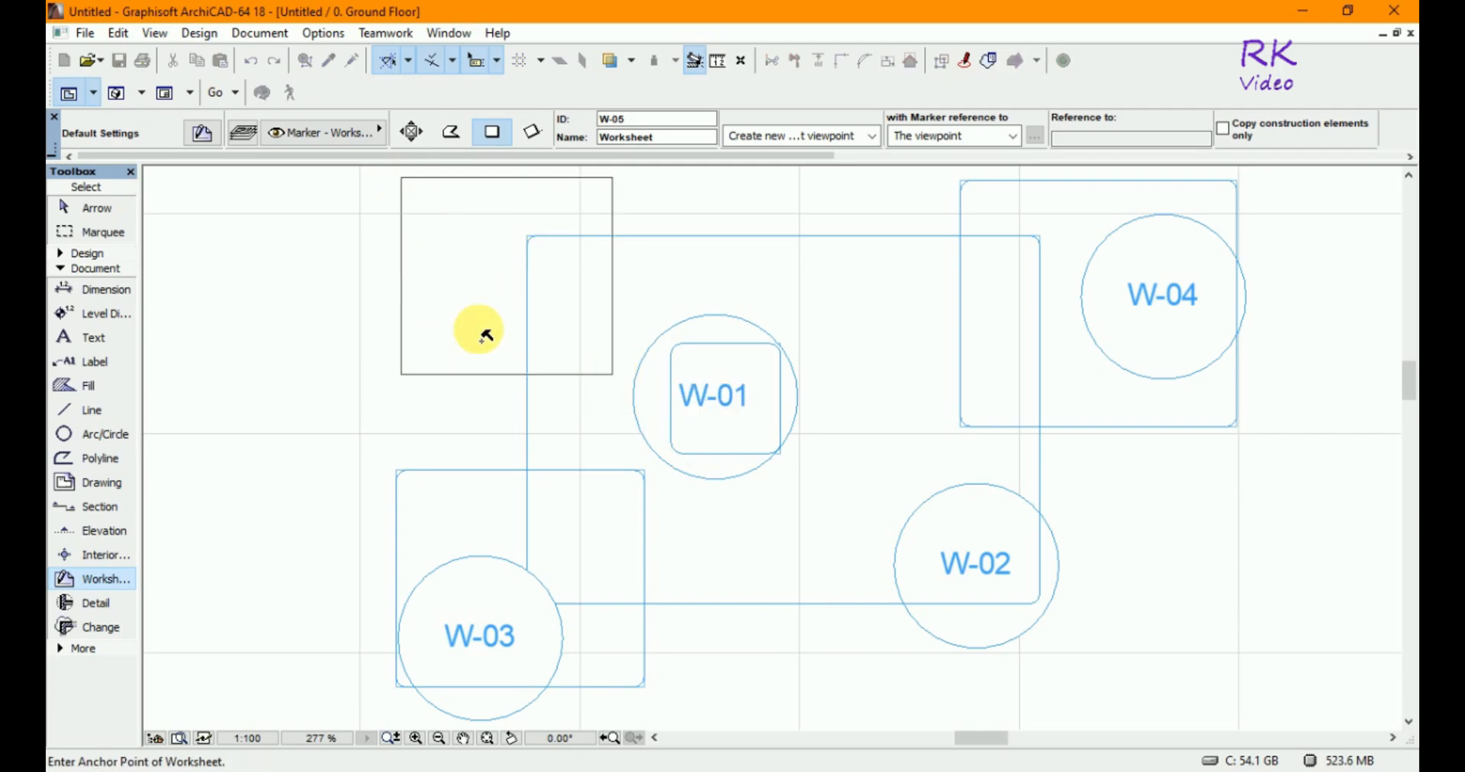
left_click(563, 288)
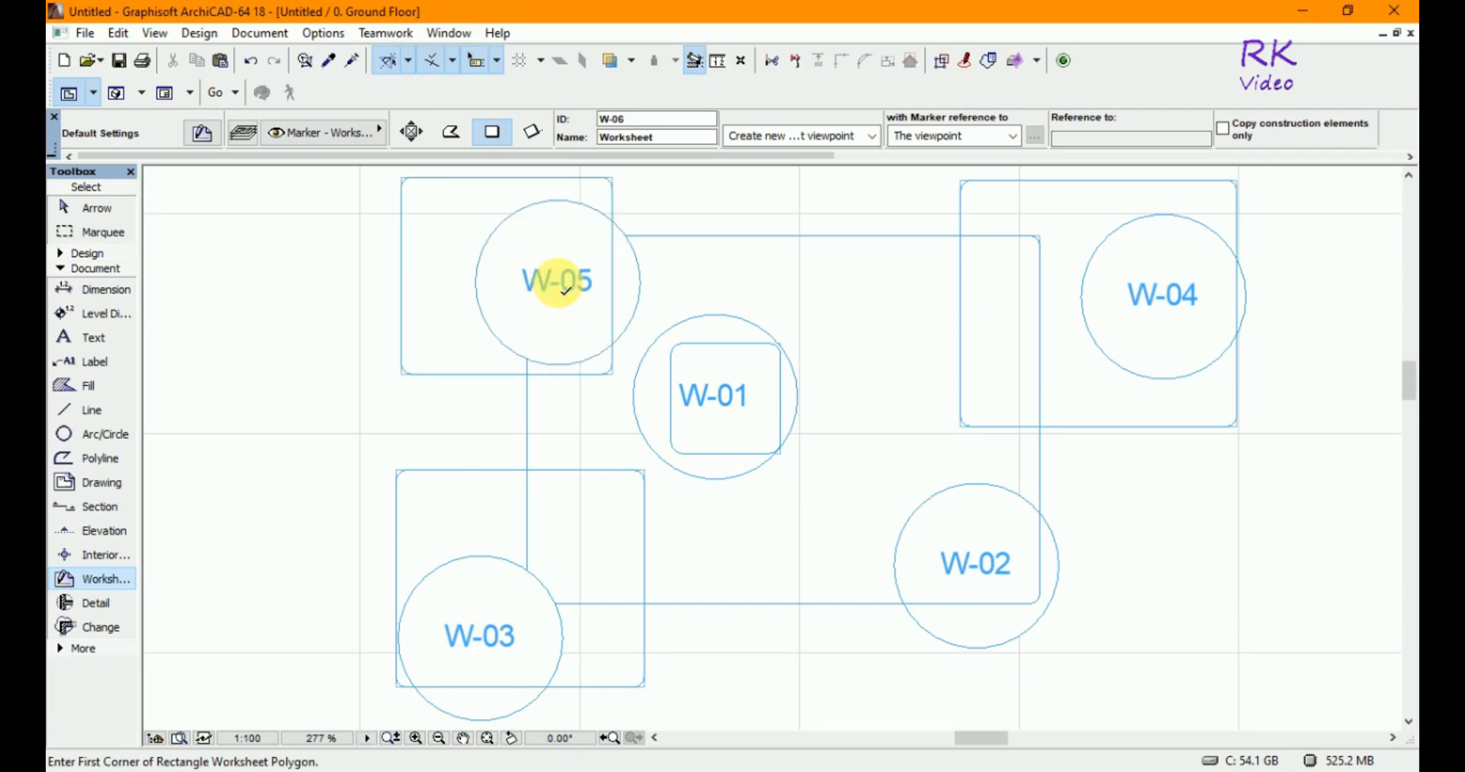
- Draw a large worksheet rectangle about 11280 by 7560 enclosing all others and place its marker near its lower-right corner
scroll(636, 393, "down", 3)
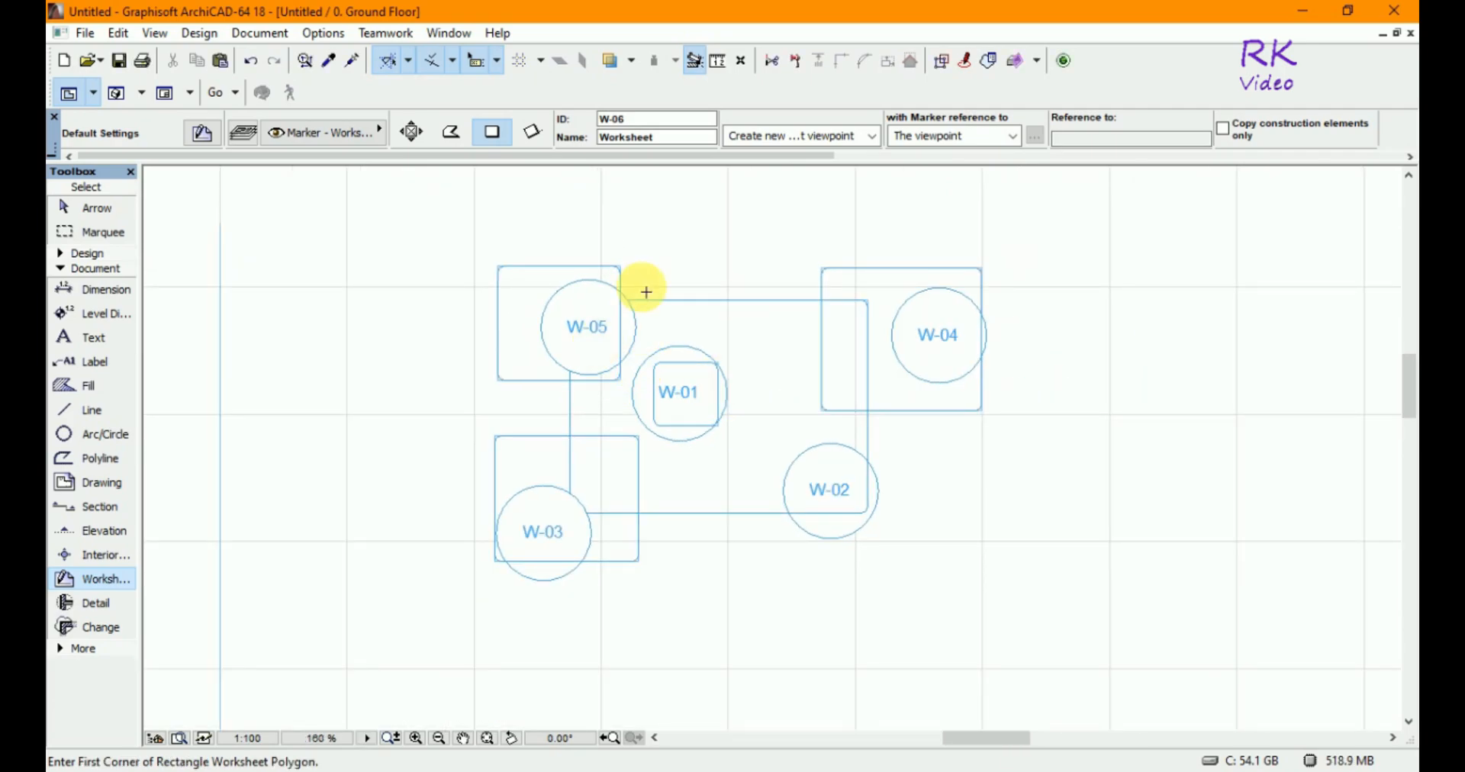
scroll(597, 339, "down", 1)
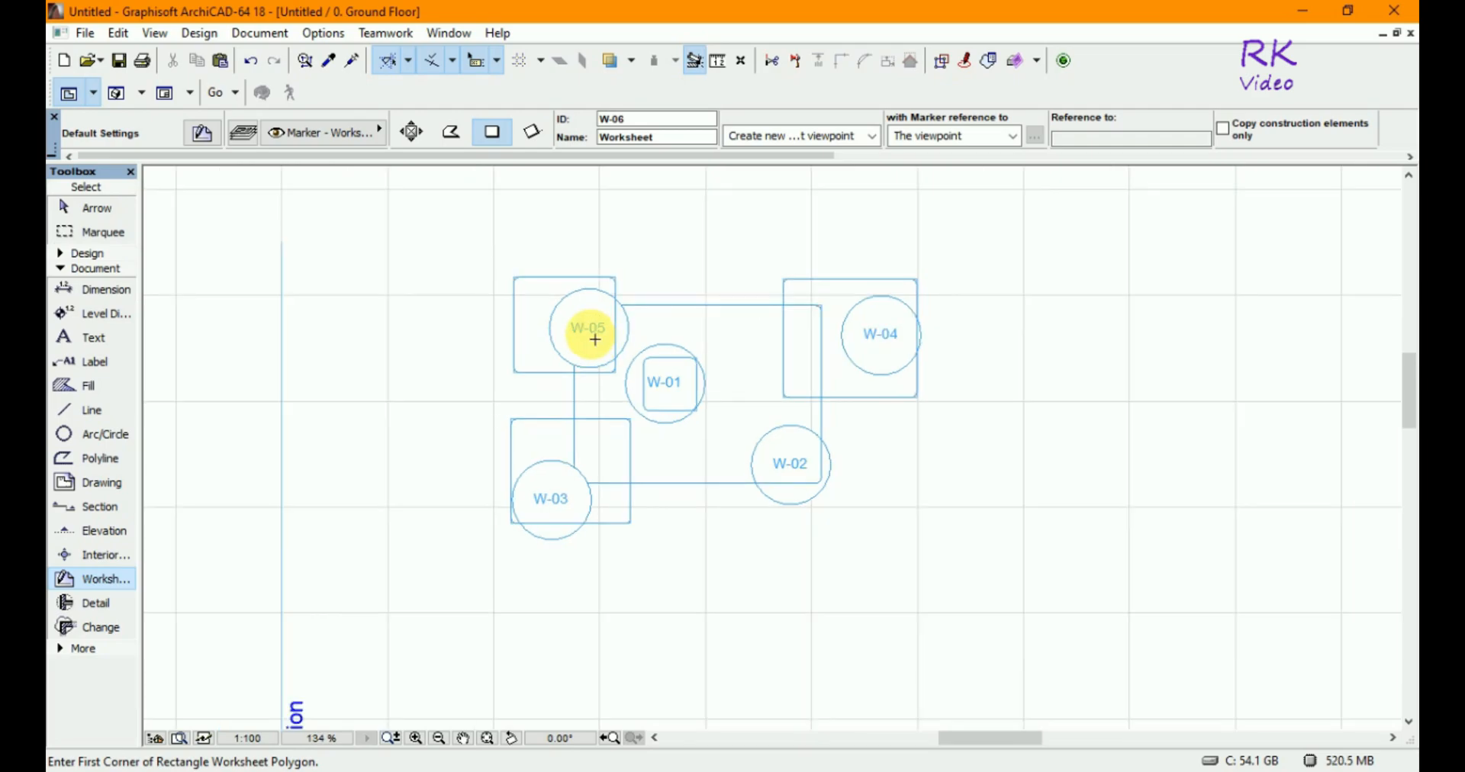
left_click(435, 208)
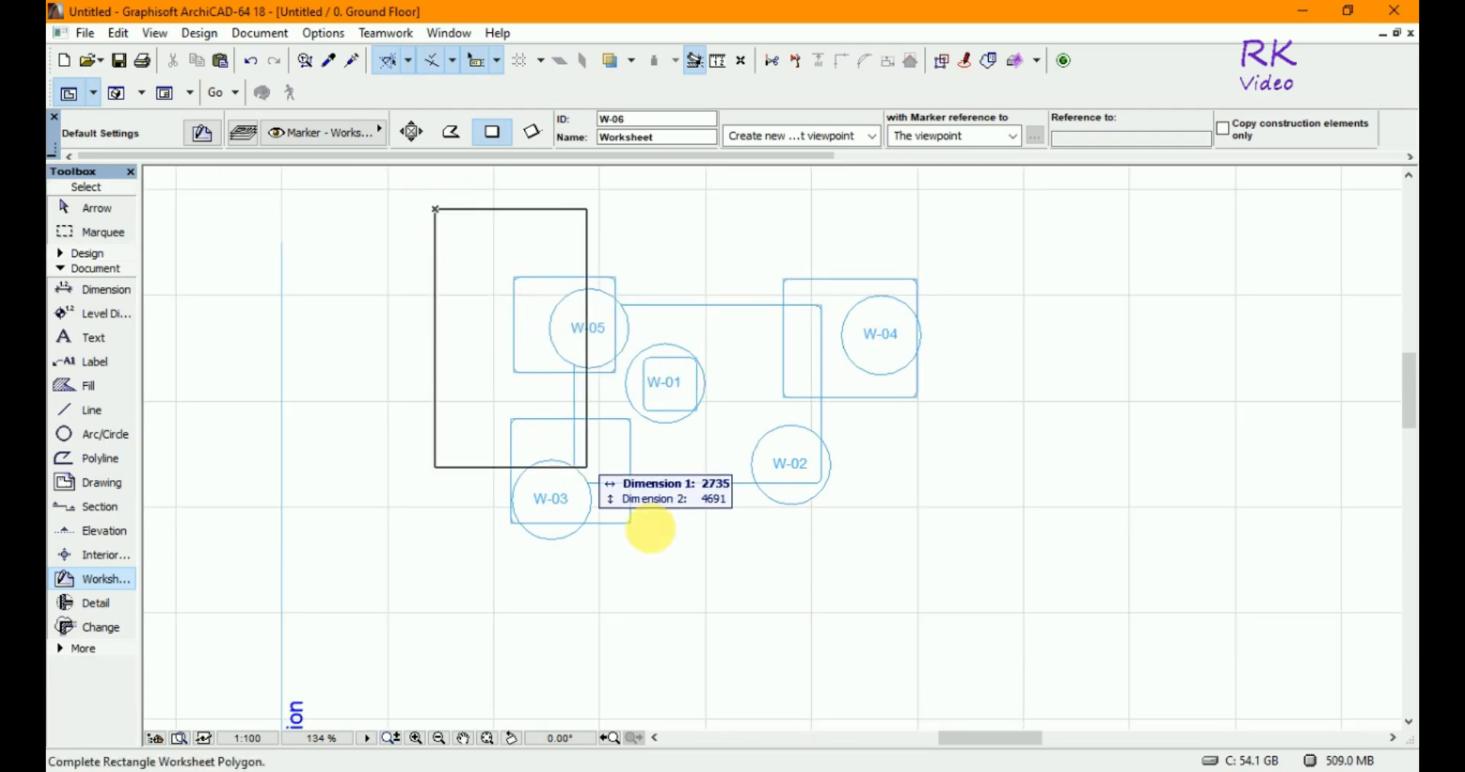
left_click(1036, 619)
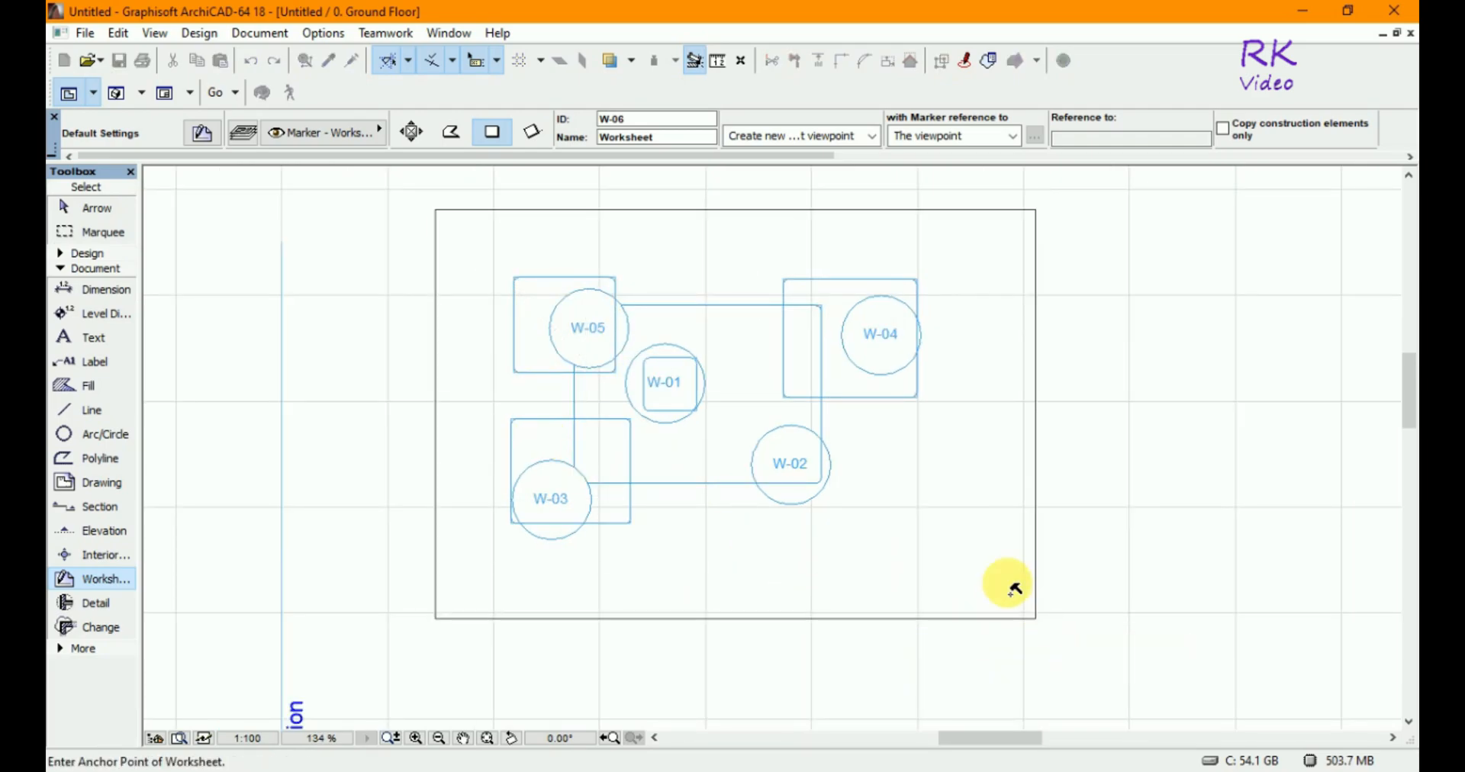
left_click(940, 548)
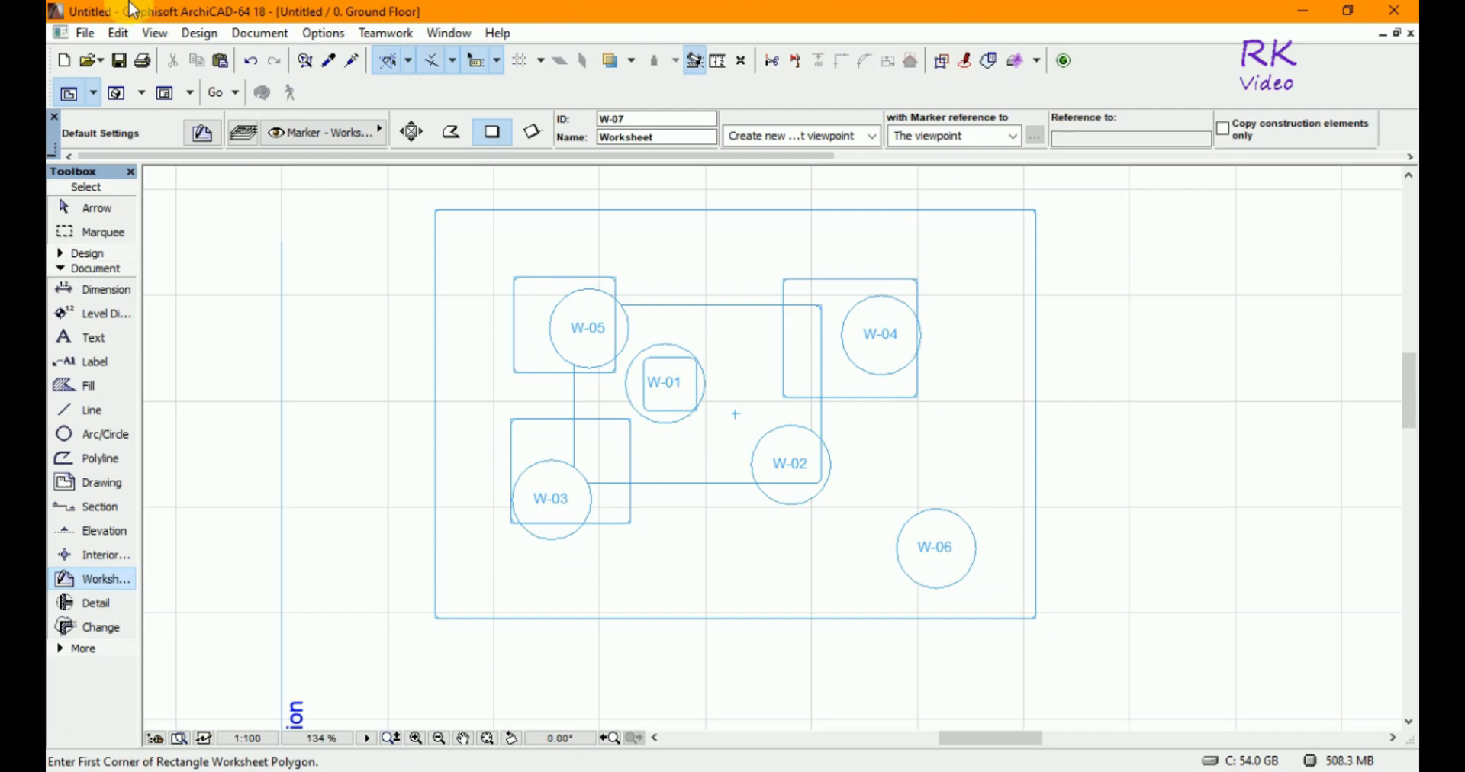
- Create a new library object from the Libraries and Objects commands
left_click(86, 34)
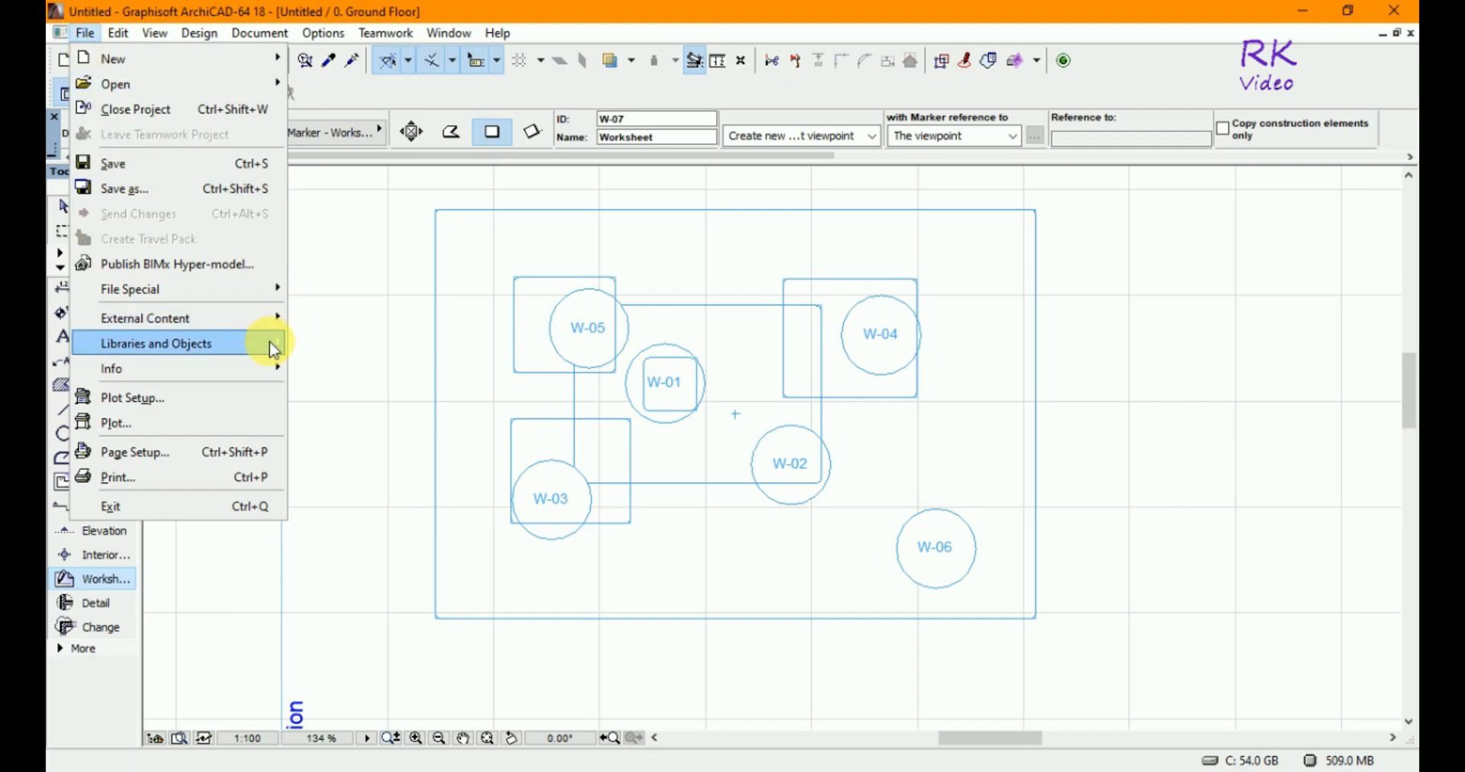
mouse_move(275, 343)
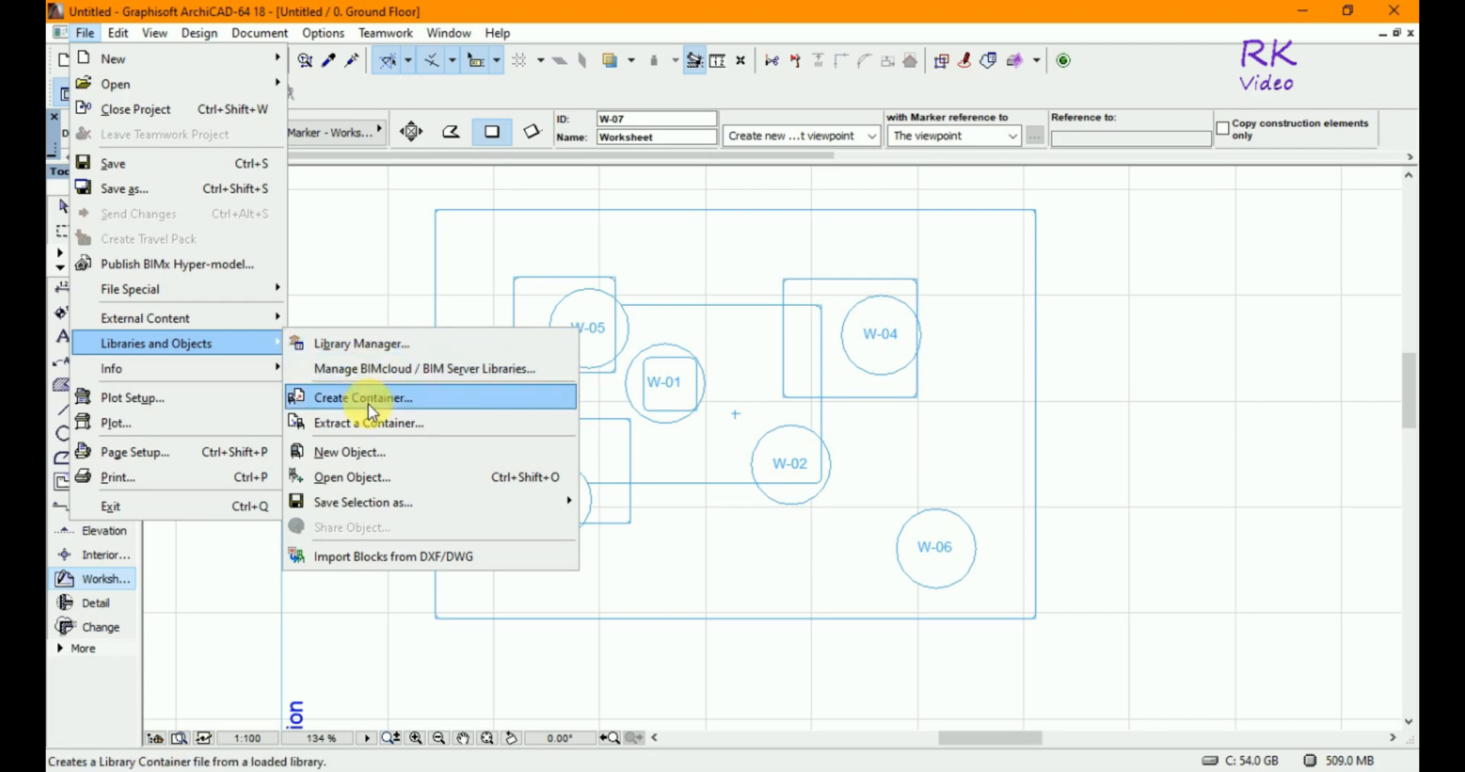
left_click(338, 462)
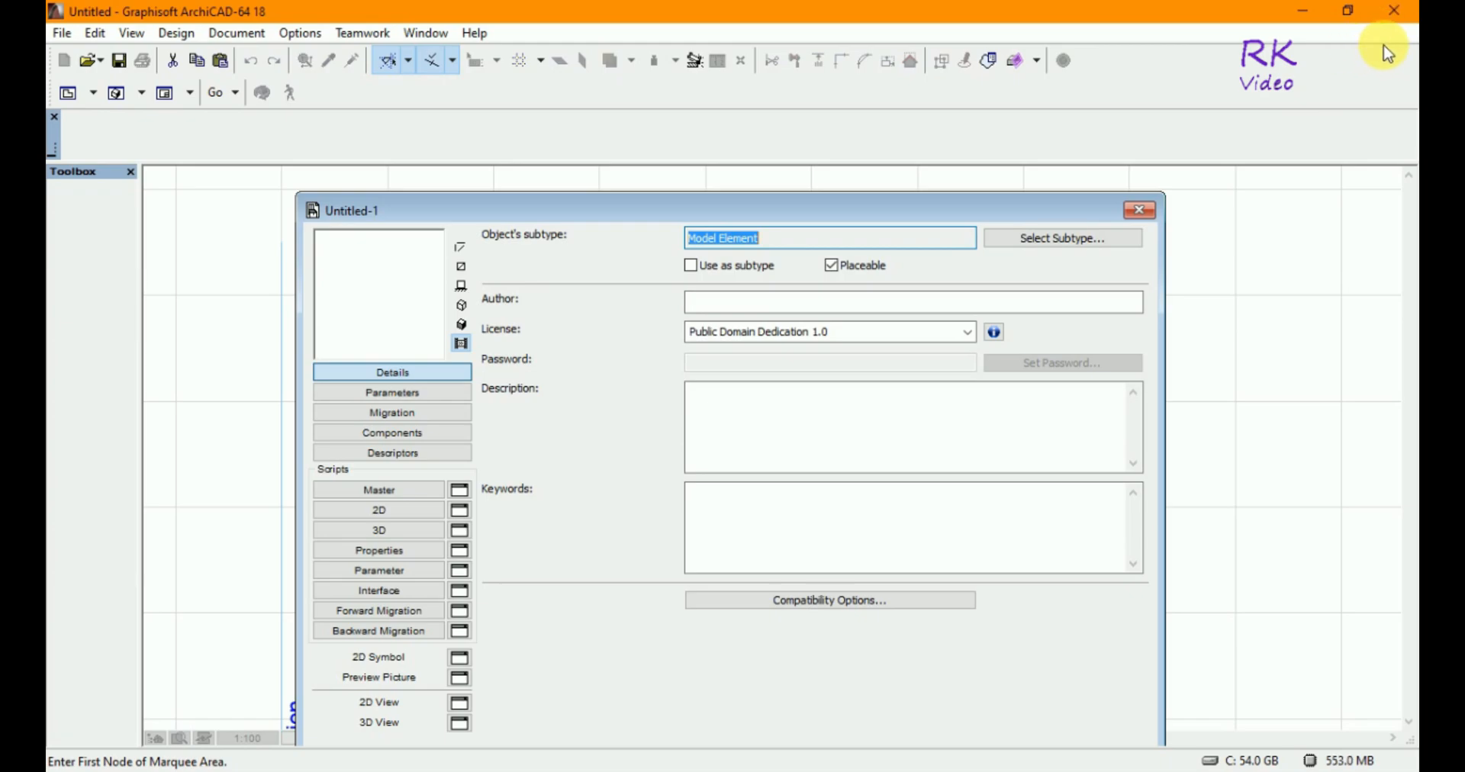
- Arrange the object editor and floor plan windows side by side
left_click_drag(1046, 204, 1233, 203)
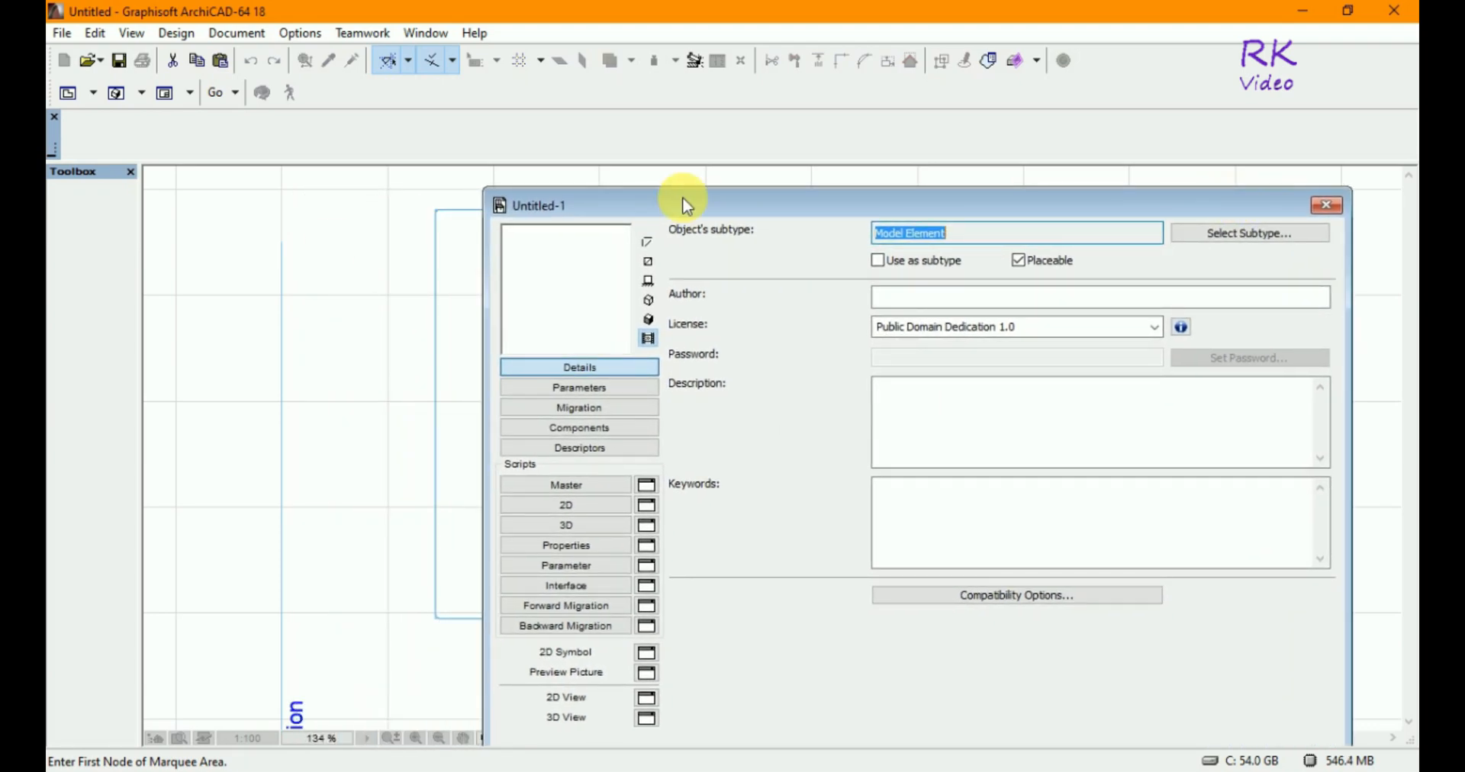
left_click(190, 308)
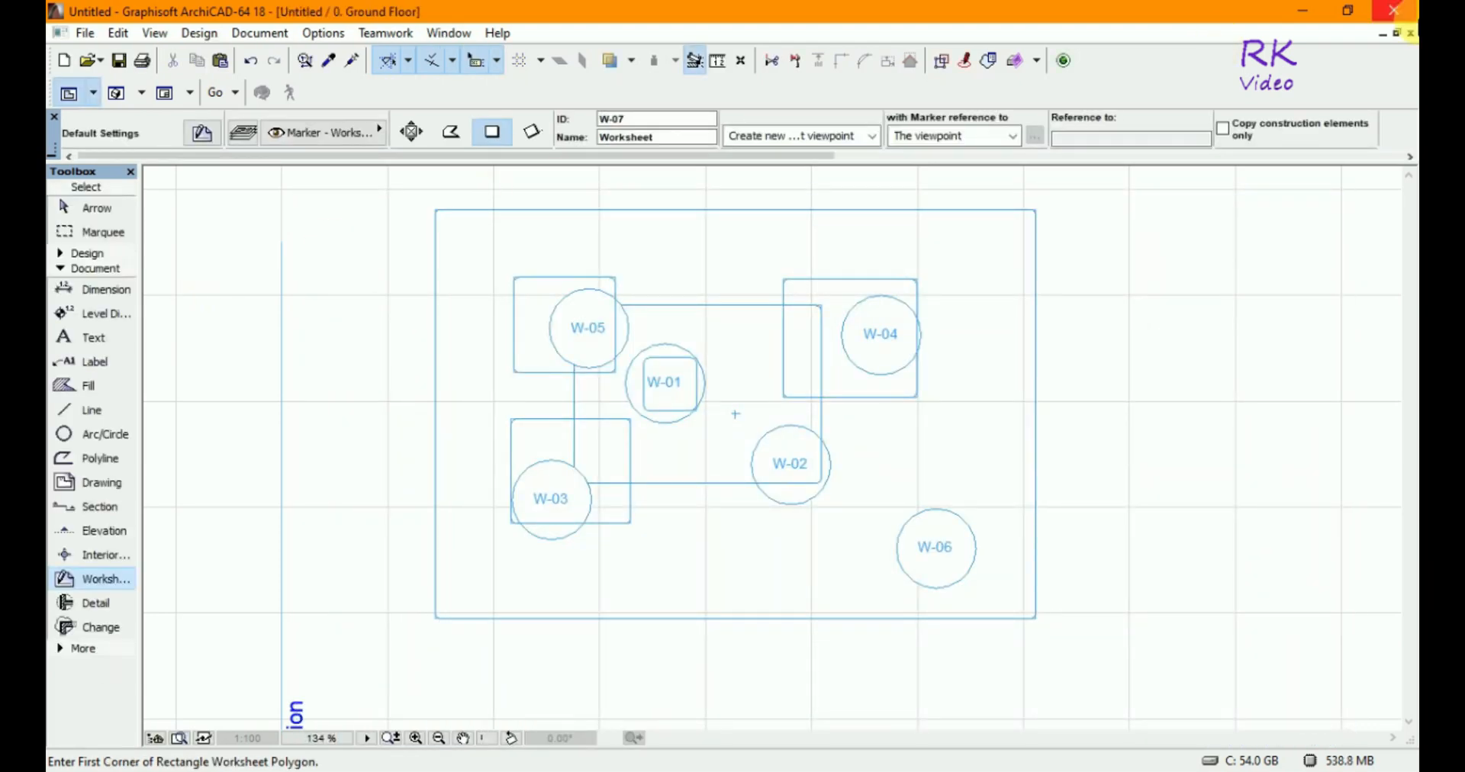
left_click(1399, 34)
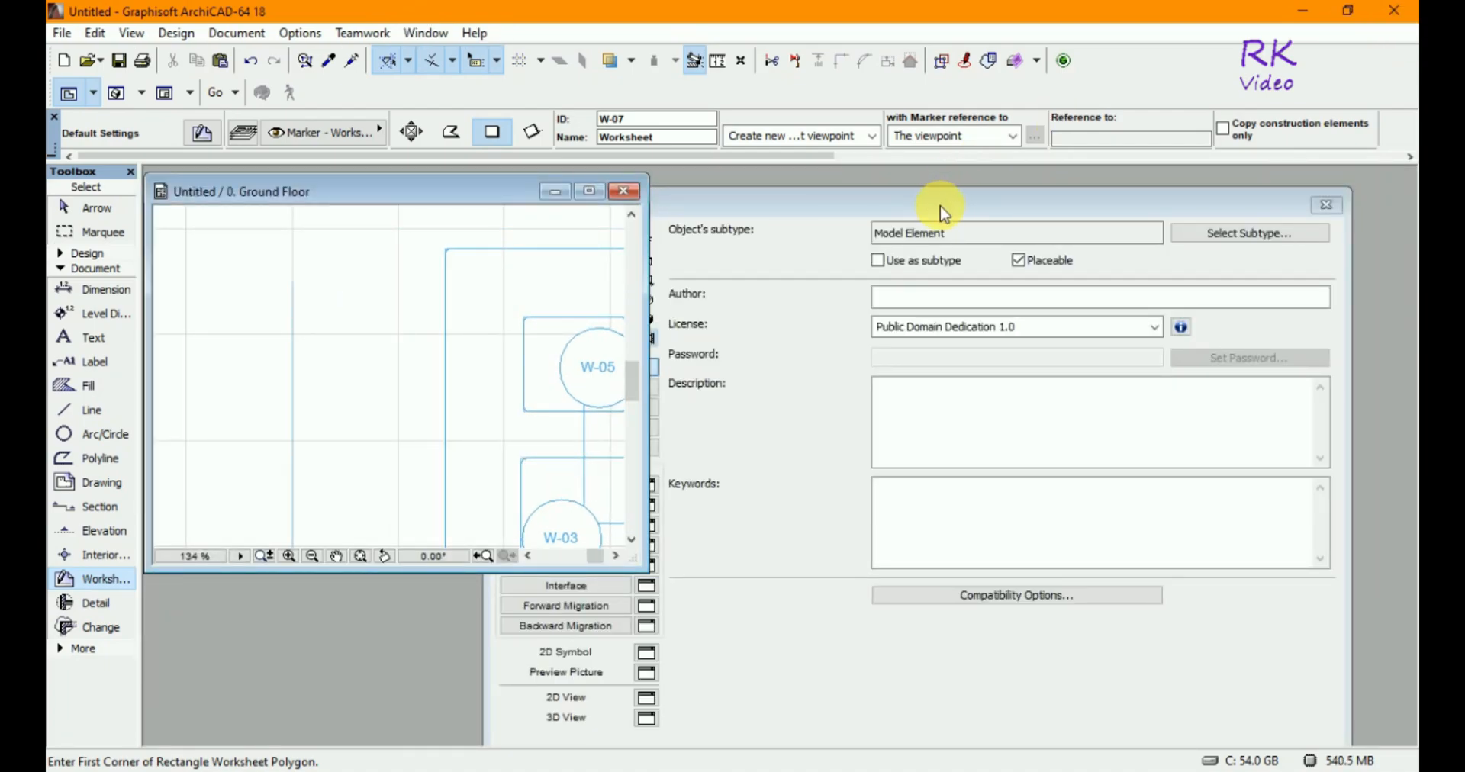
left_click_drag(992, 199, 1081, 181)
left_click_drag(473, 196, 392, 196)
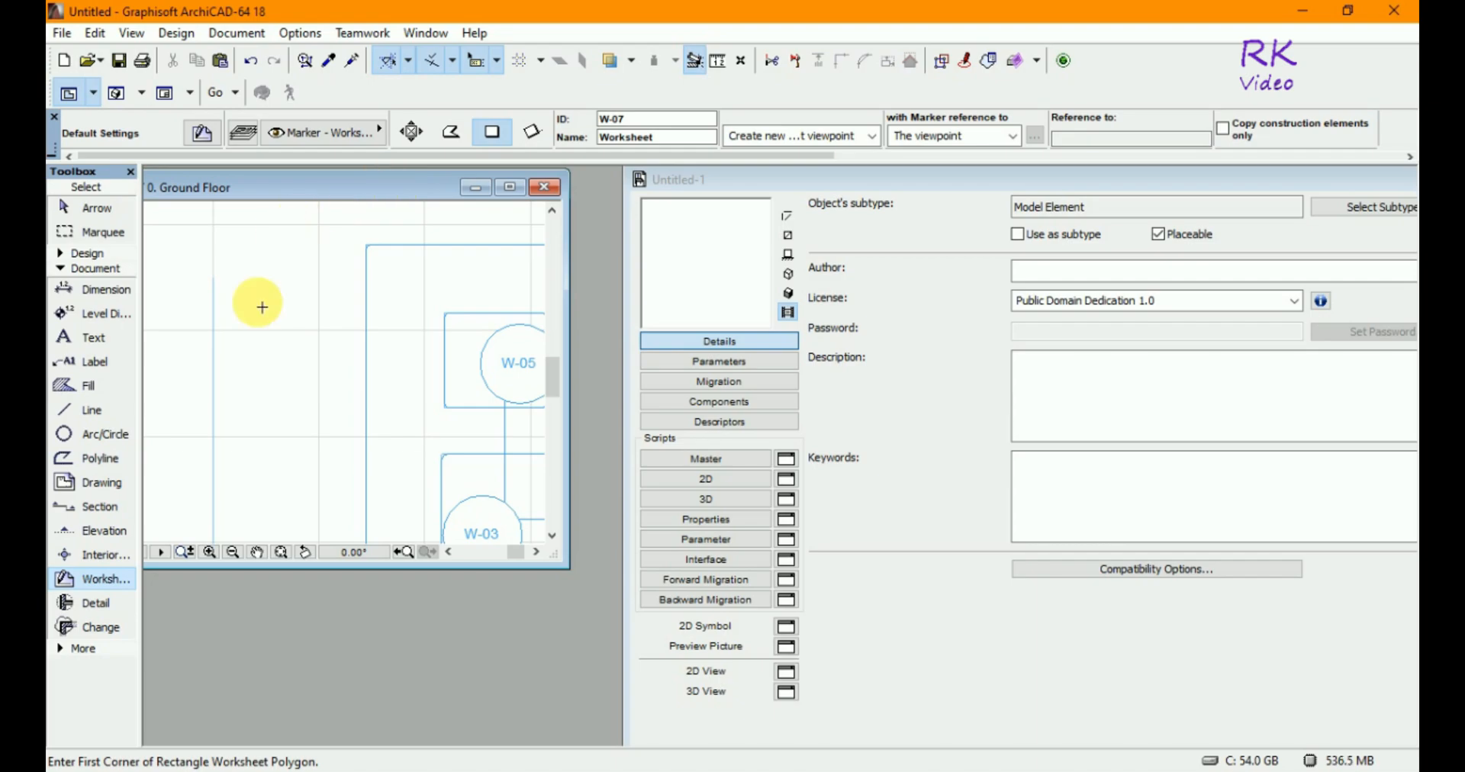
- Select all six worksheets on the floor plan with the Arrow tool
scroll(257, 309, "down", 3)
scroll(256, 310, "down", 2)
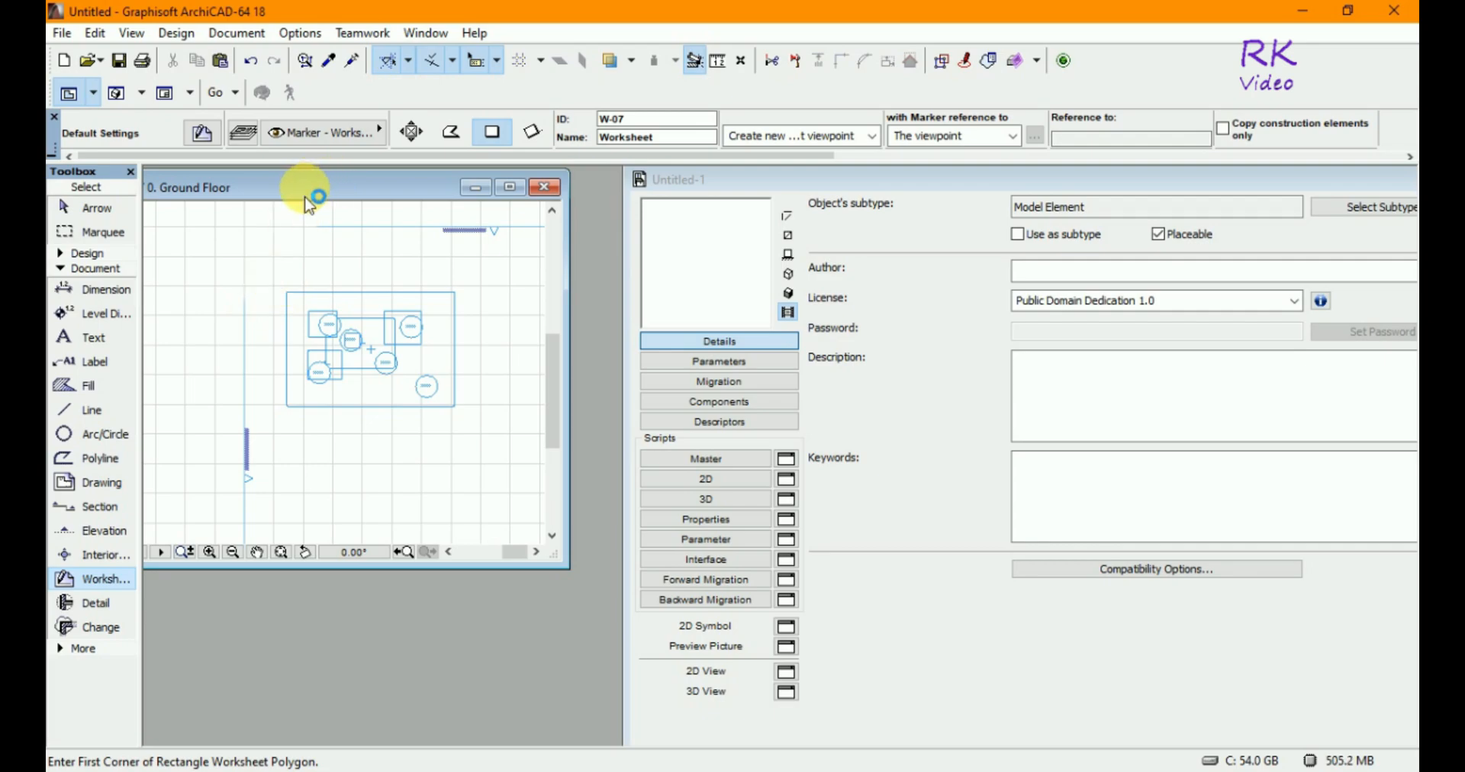
left_click(98, 208)
left_click(272, 281)
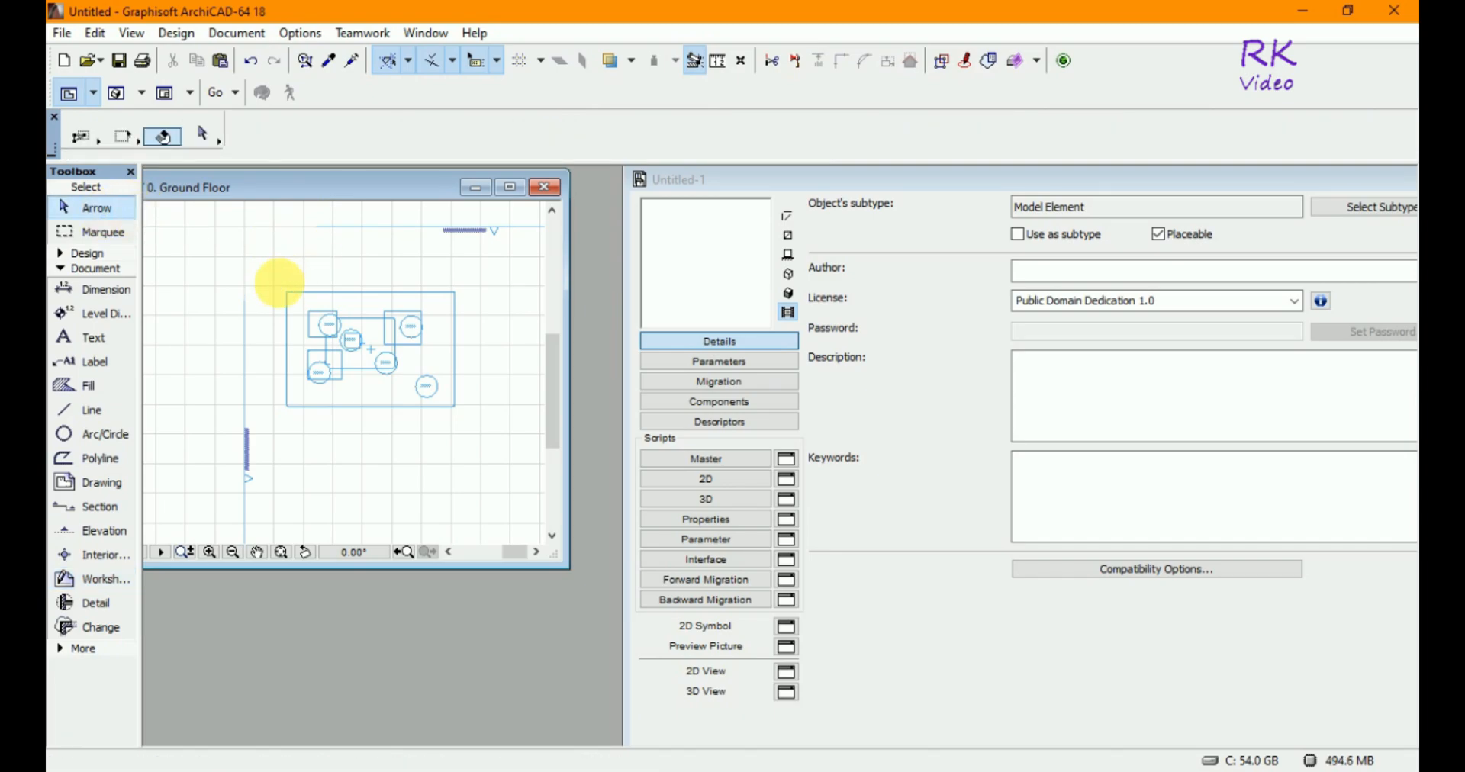
left_click(466, 422)
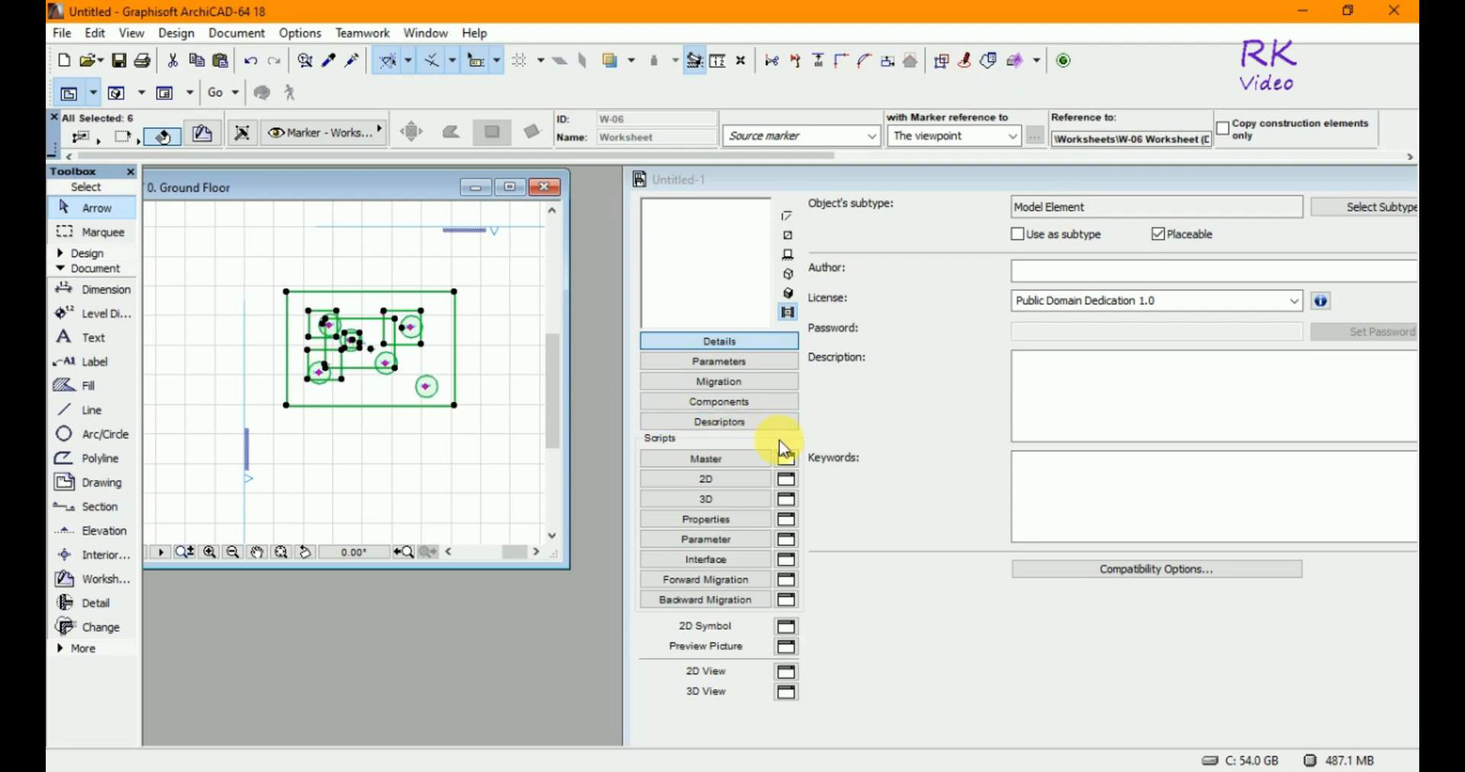
- Open the new object's 2D script for editing
left_click(755, 487)
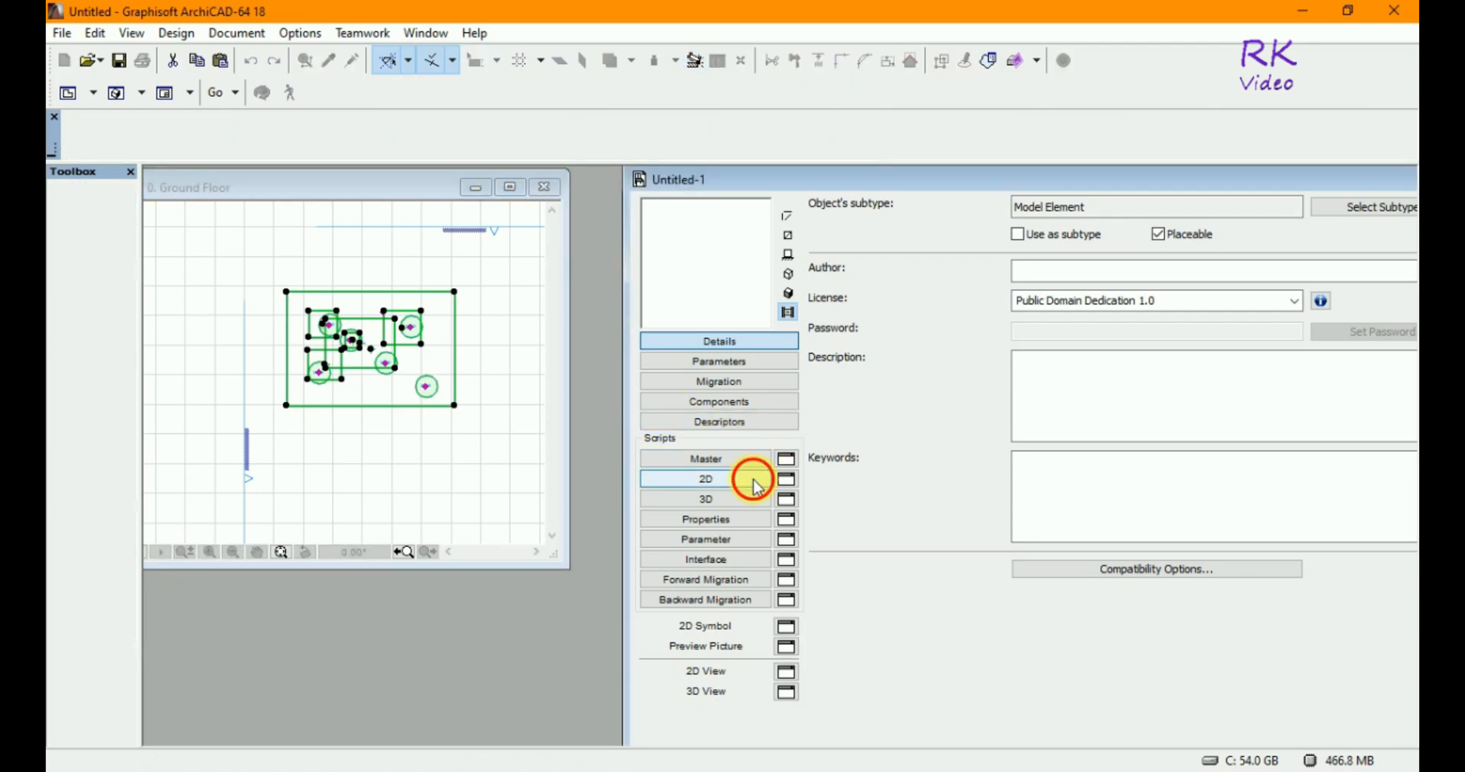
left_click(755, 480)
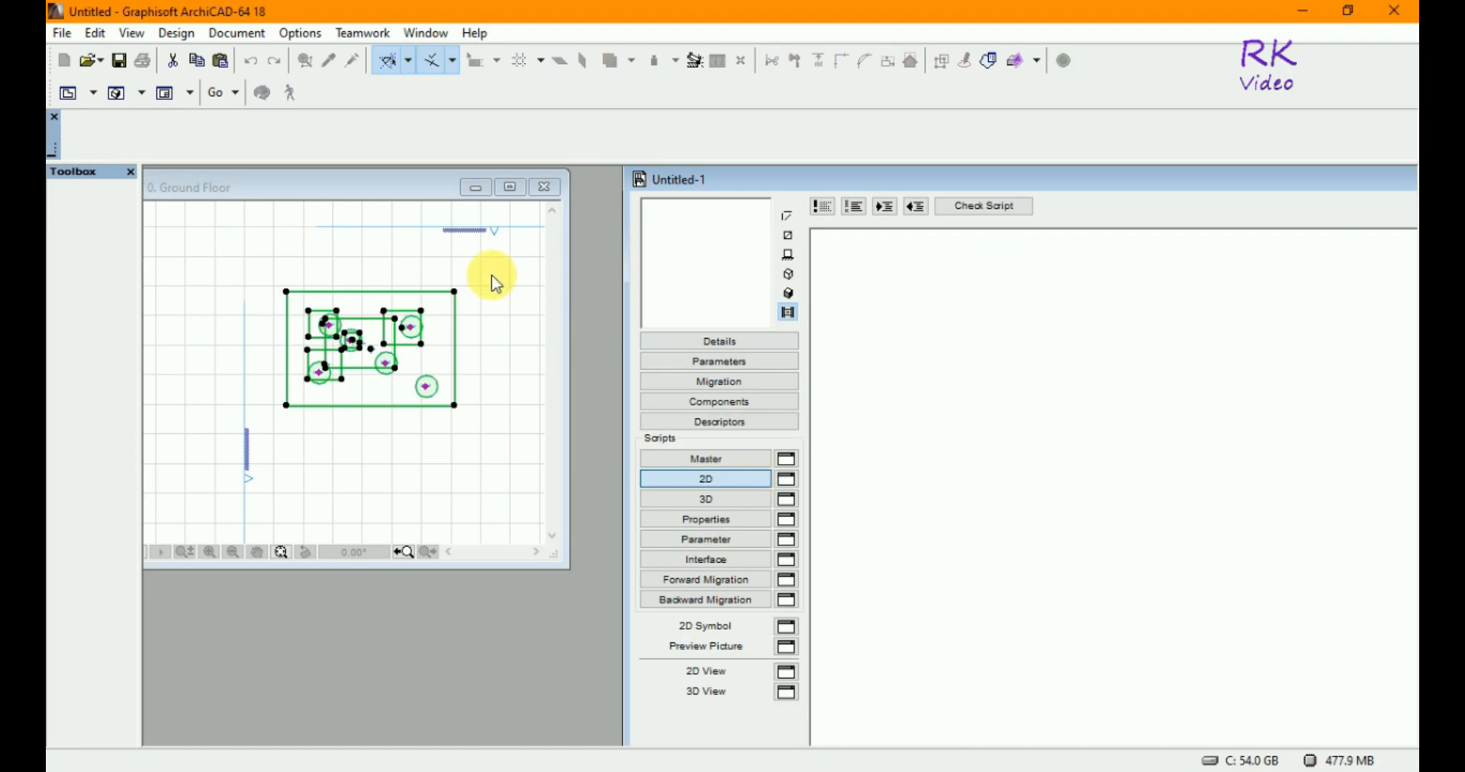
left_click(457, 415)
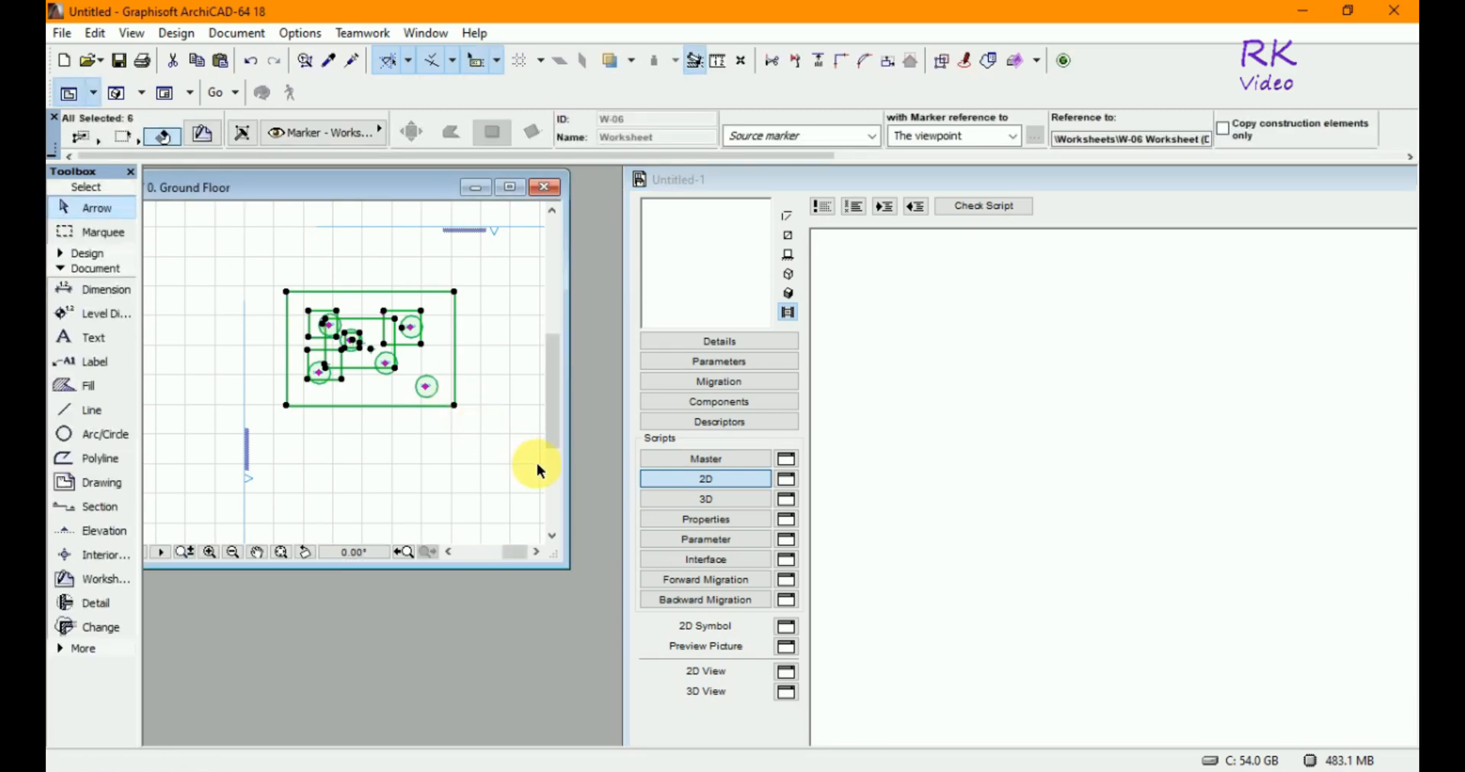
left_click(457, 387)
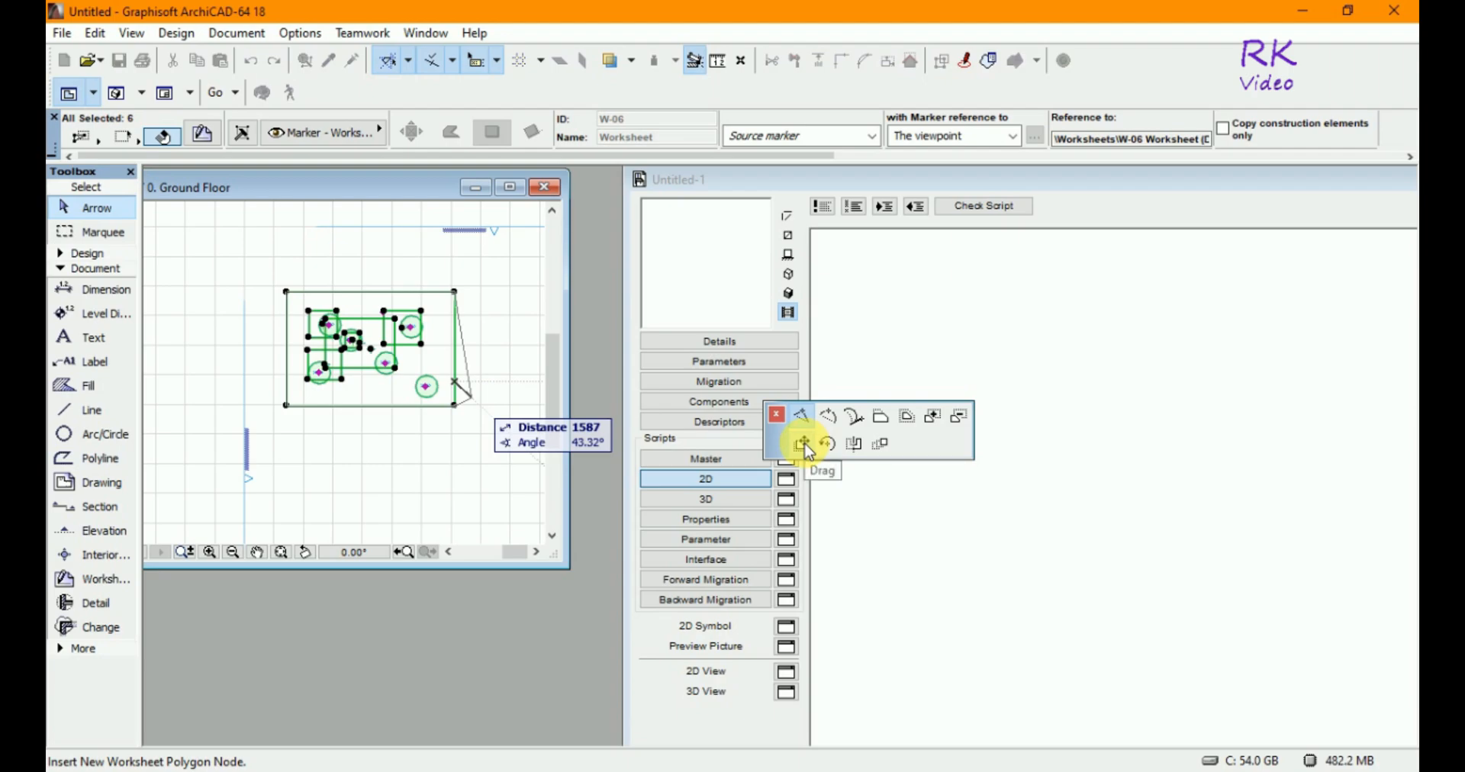
left_click(807, 450)
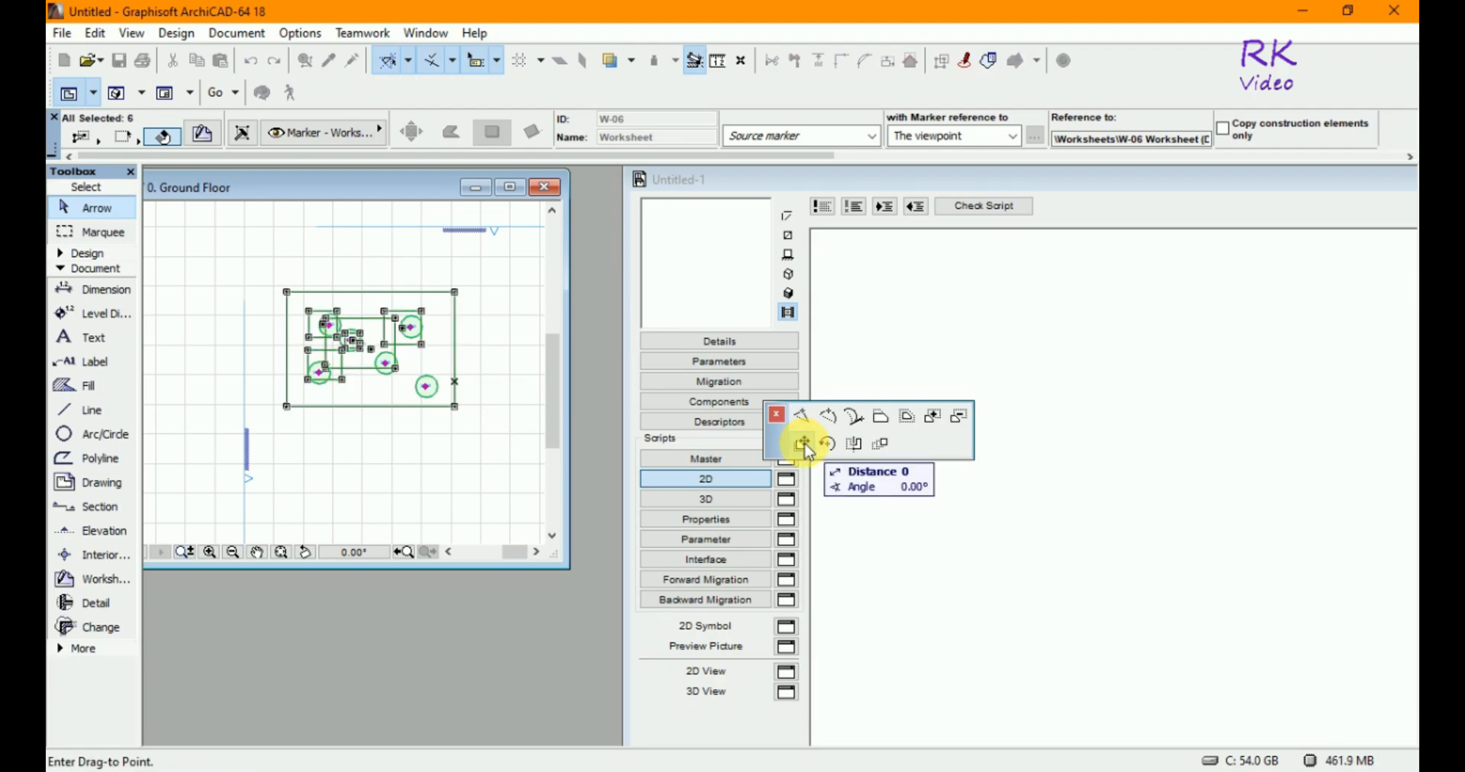
key("Escape")
- Drag the selected worksheets from the floor plan into the 2D script to generate their GDL code
left_click(469, 431)
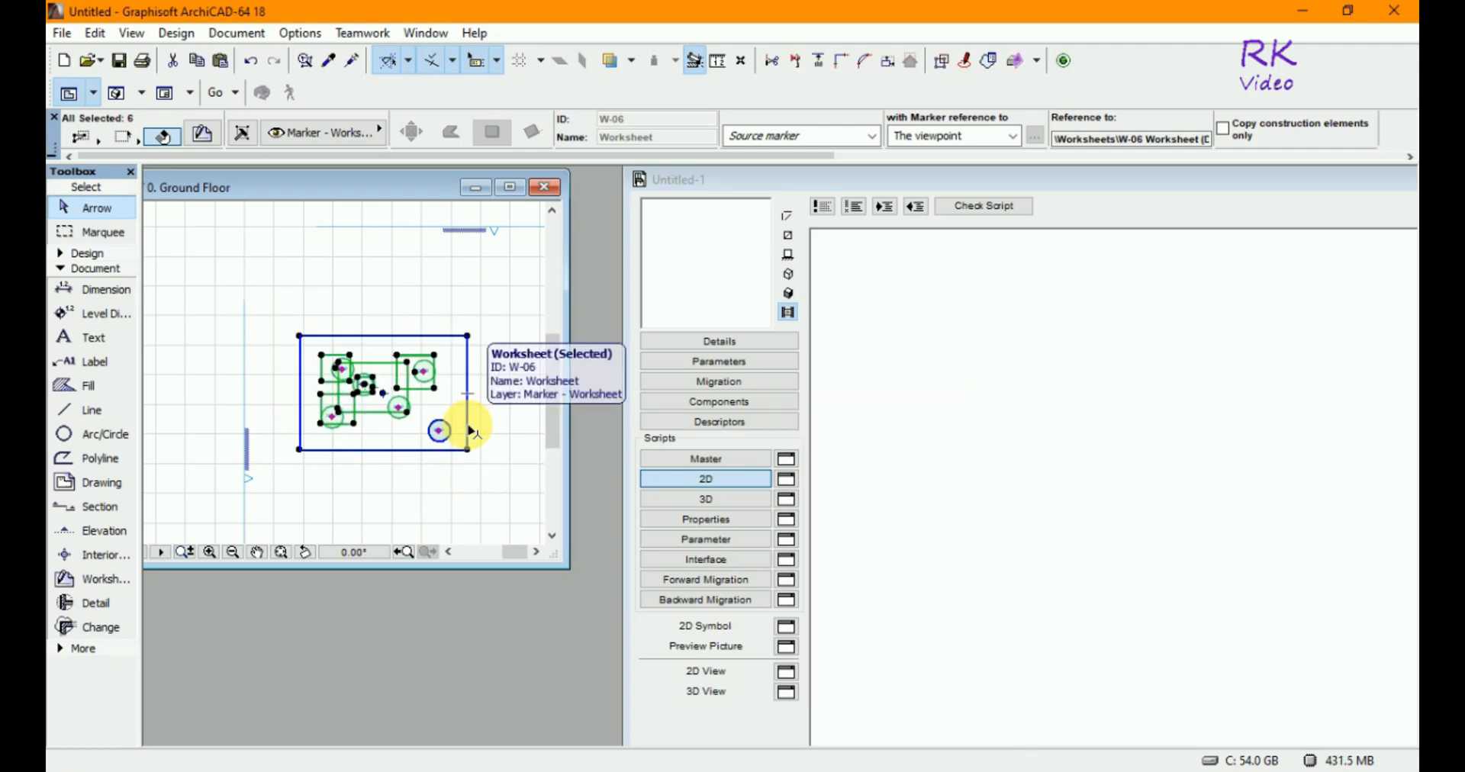
left_click(469, 431)
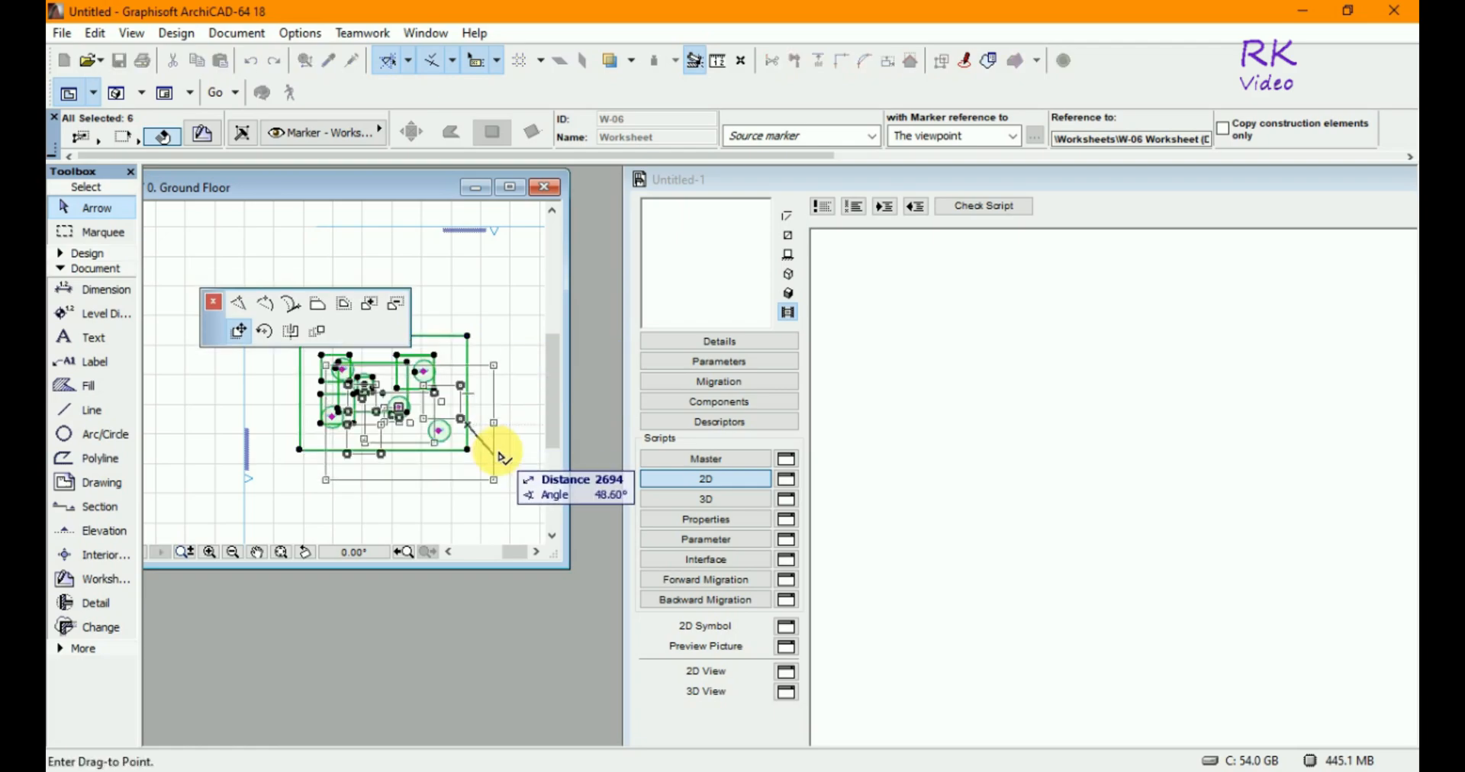
left_click(907, 446)
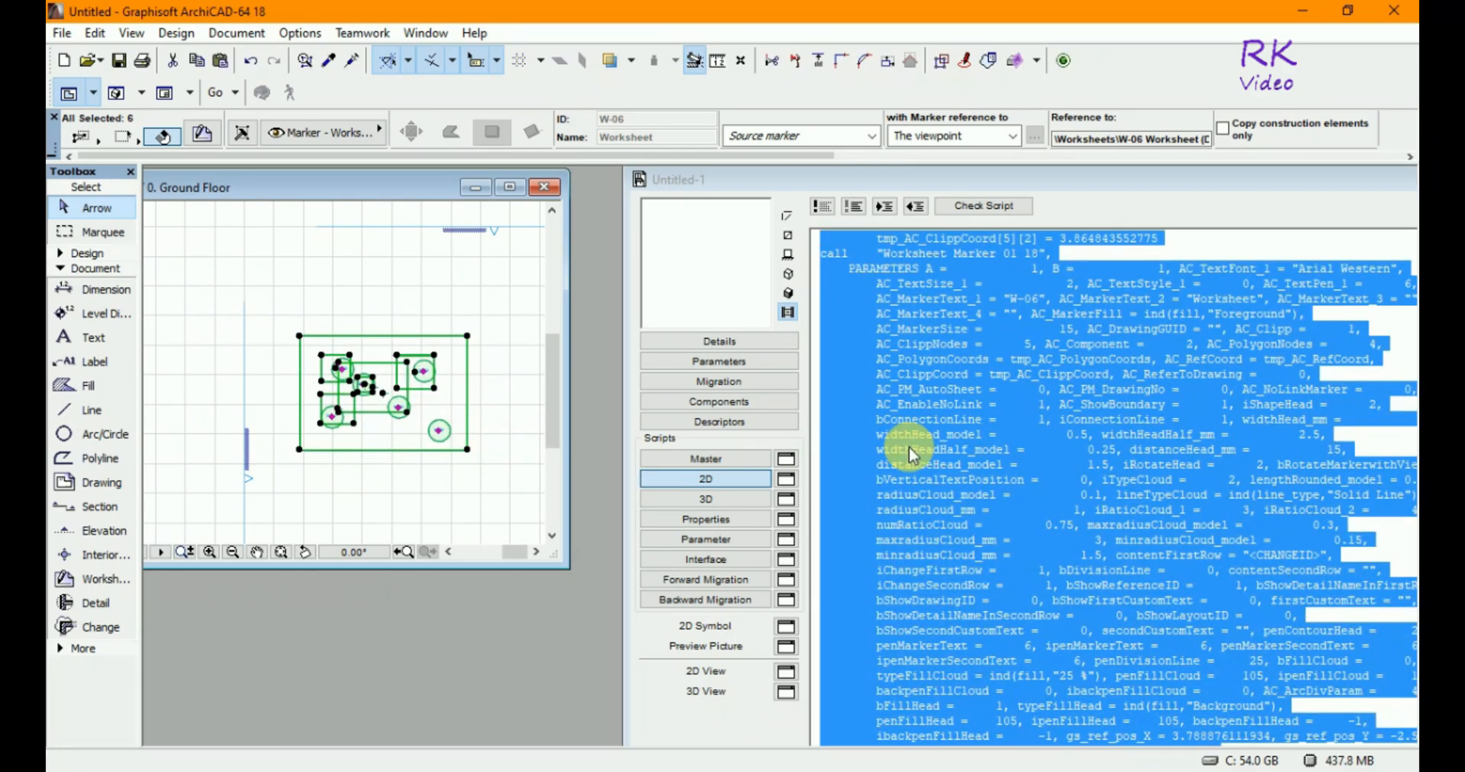
- Switch the object's preview to show its 2D symbol
left_click(1047, 405)
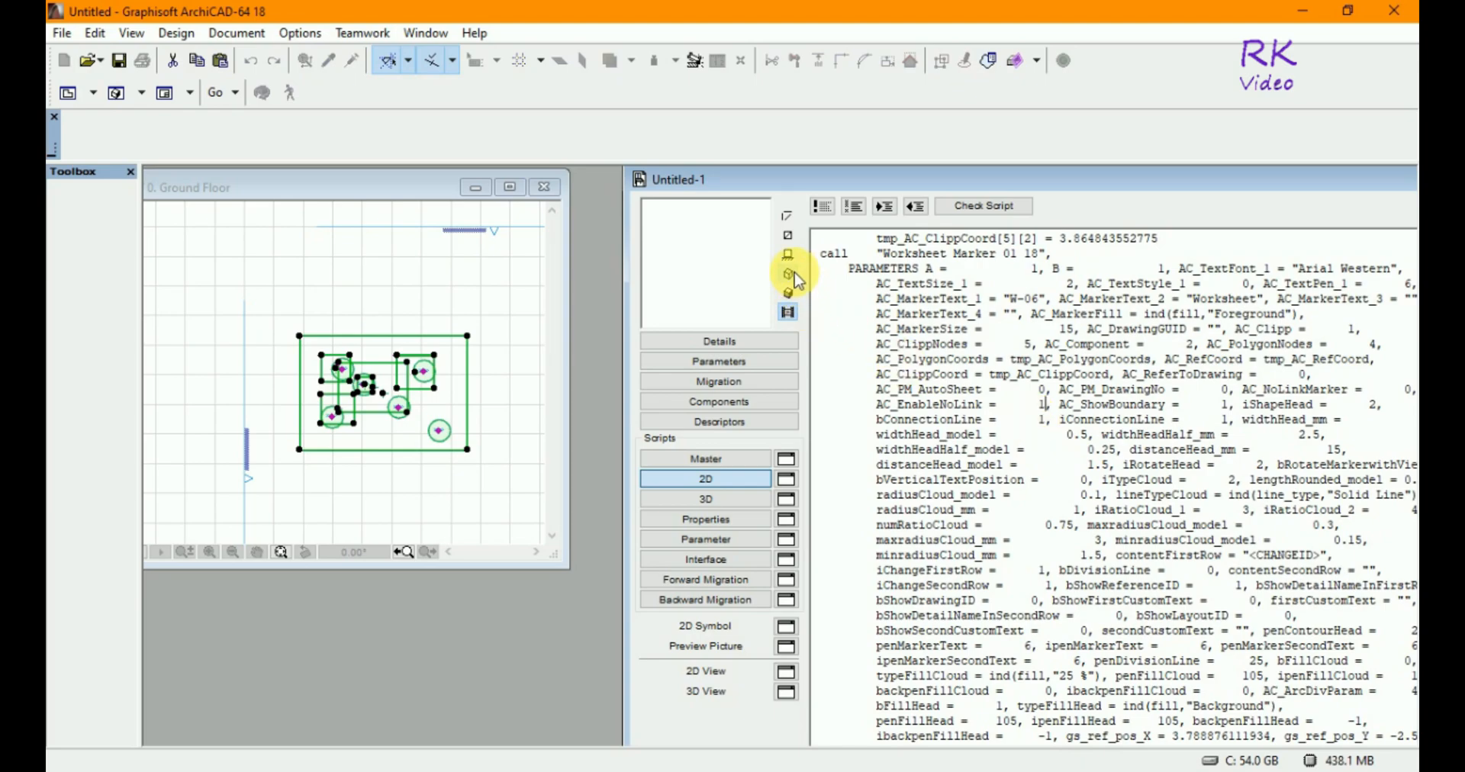
left_click(789, 235)
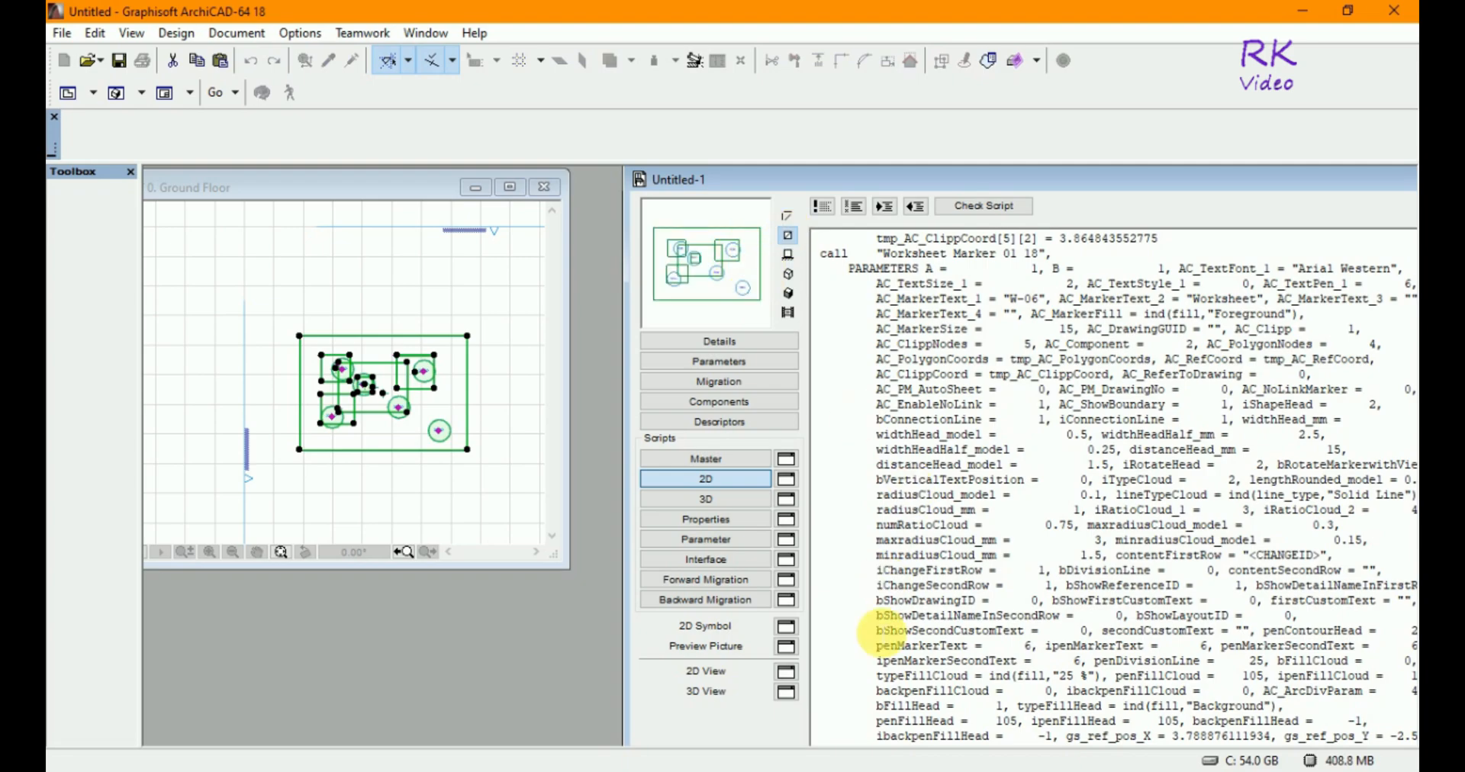
- Open the object's 2D View window and place it below the floor plan window
left_click(306, 191)
left_click_drag(369, 187, 366, 175)
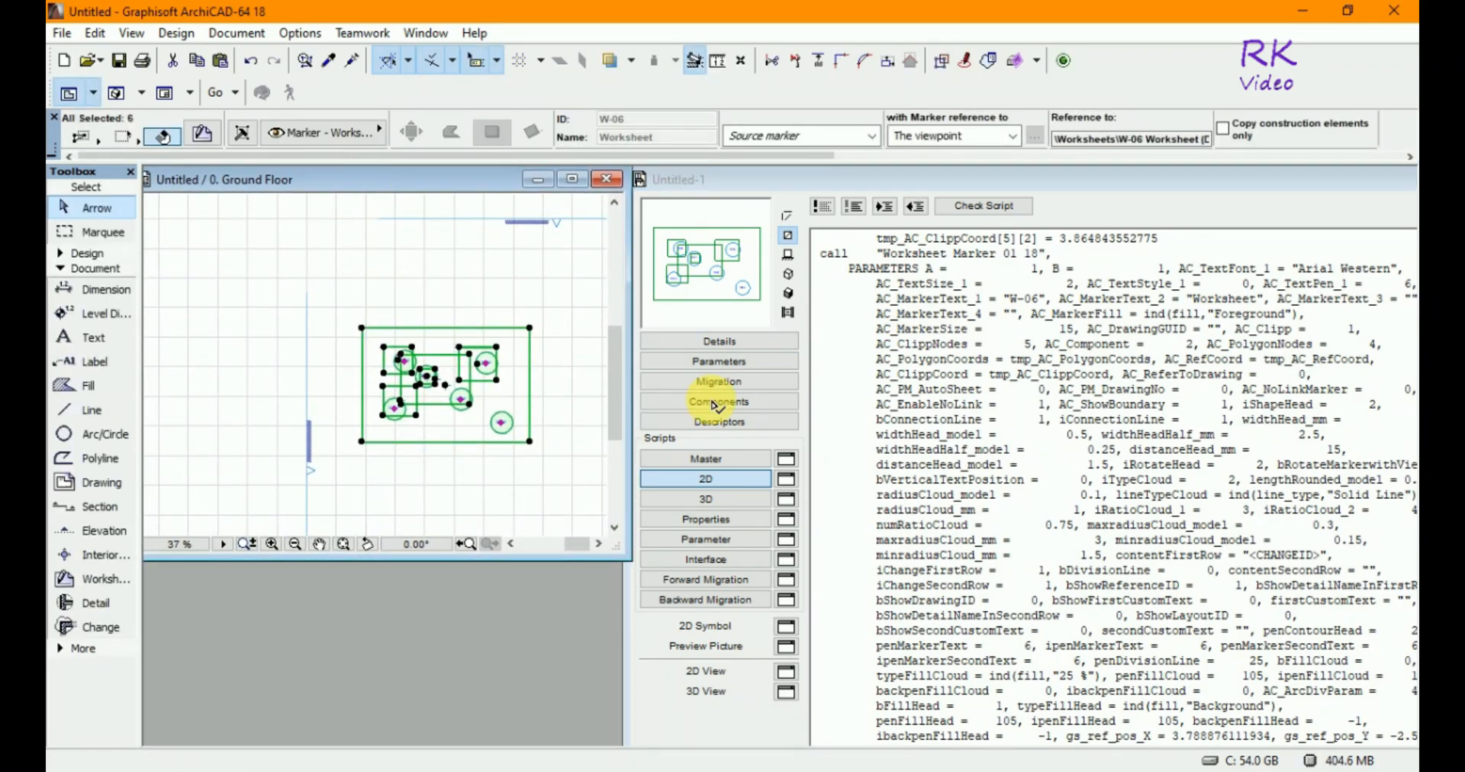
left_click(786, 673)
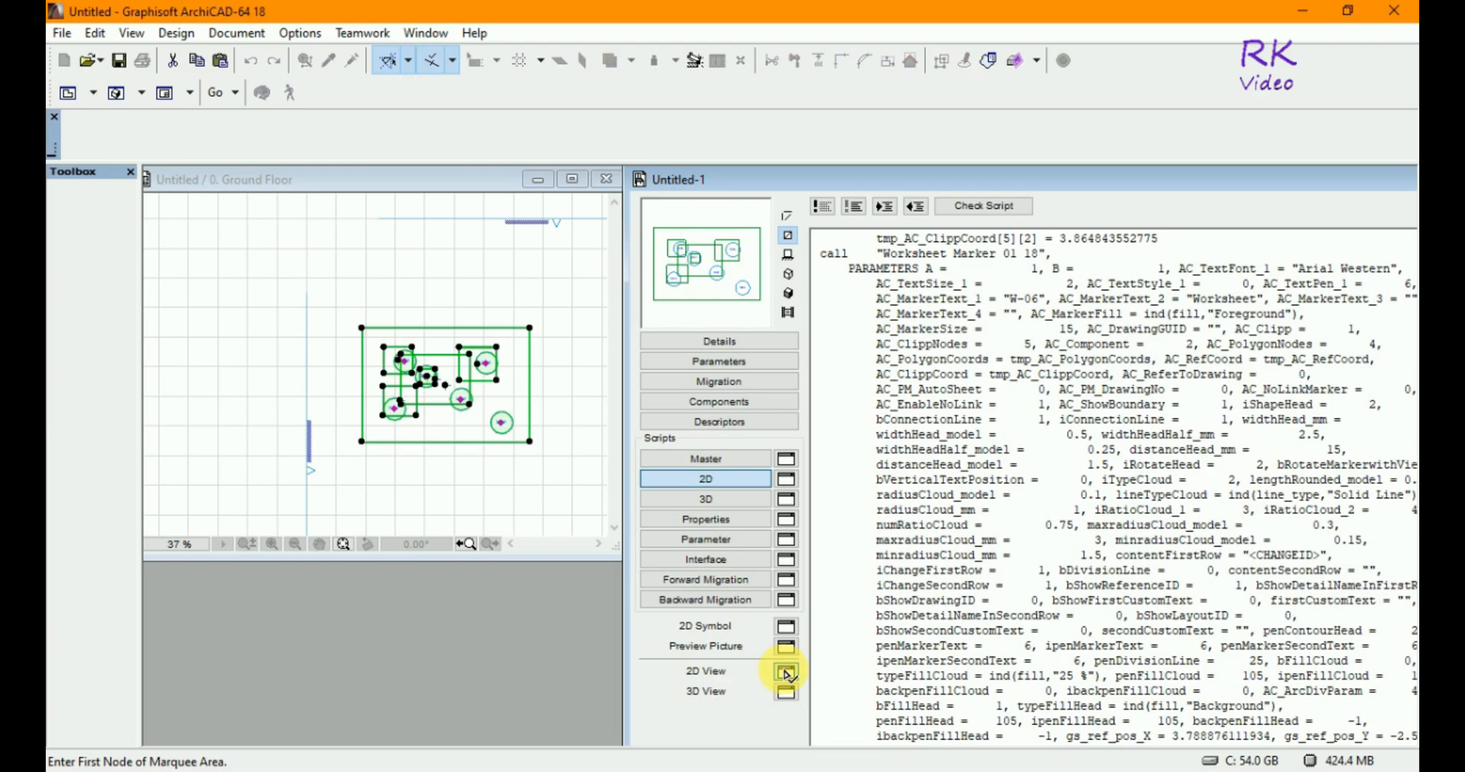
left_click(786, 673)
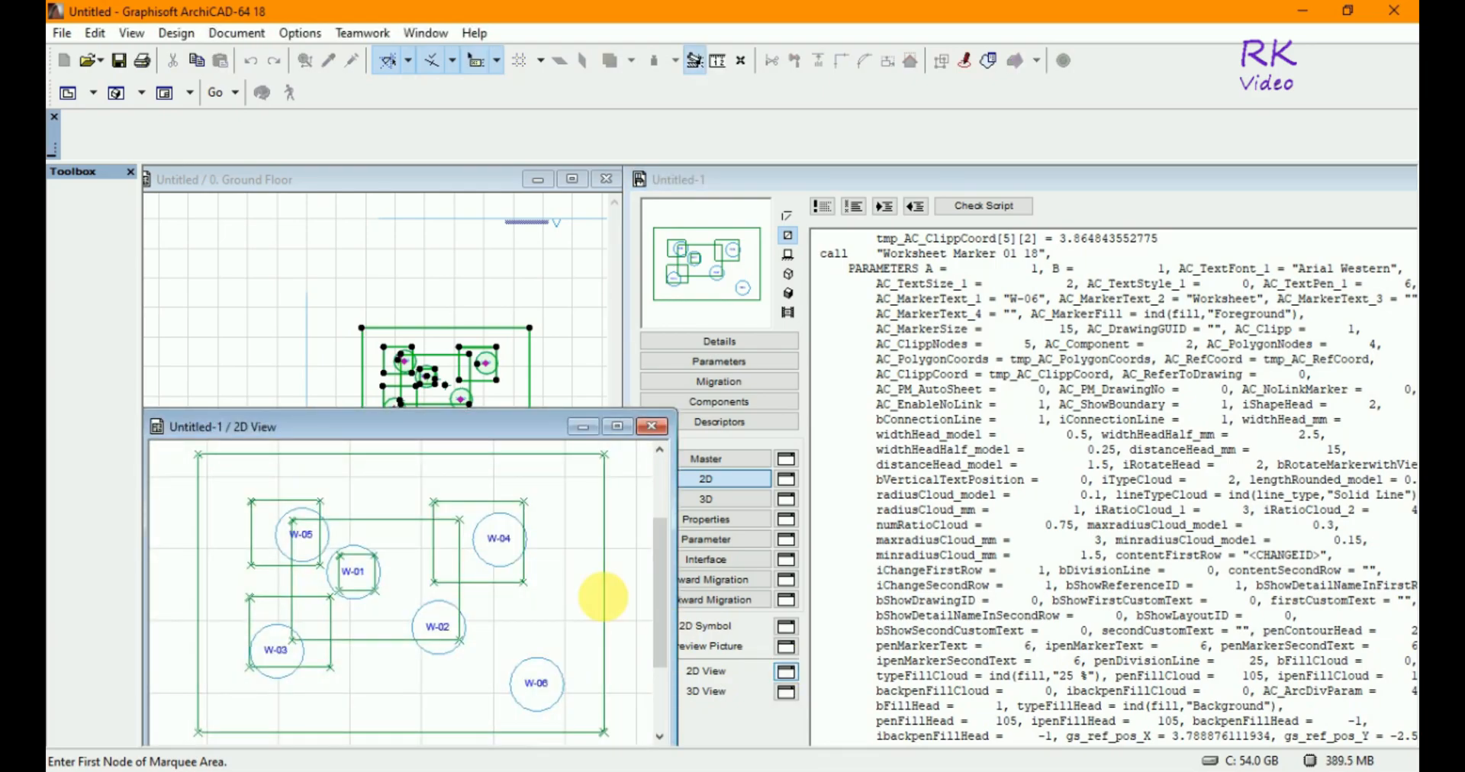
left_click_drag(510, 430, 510, 461)
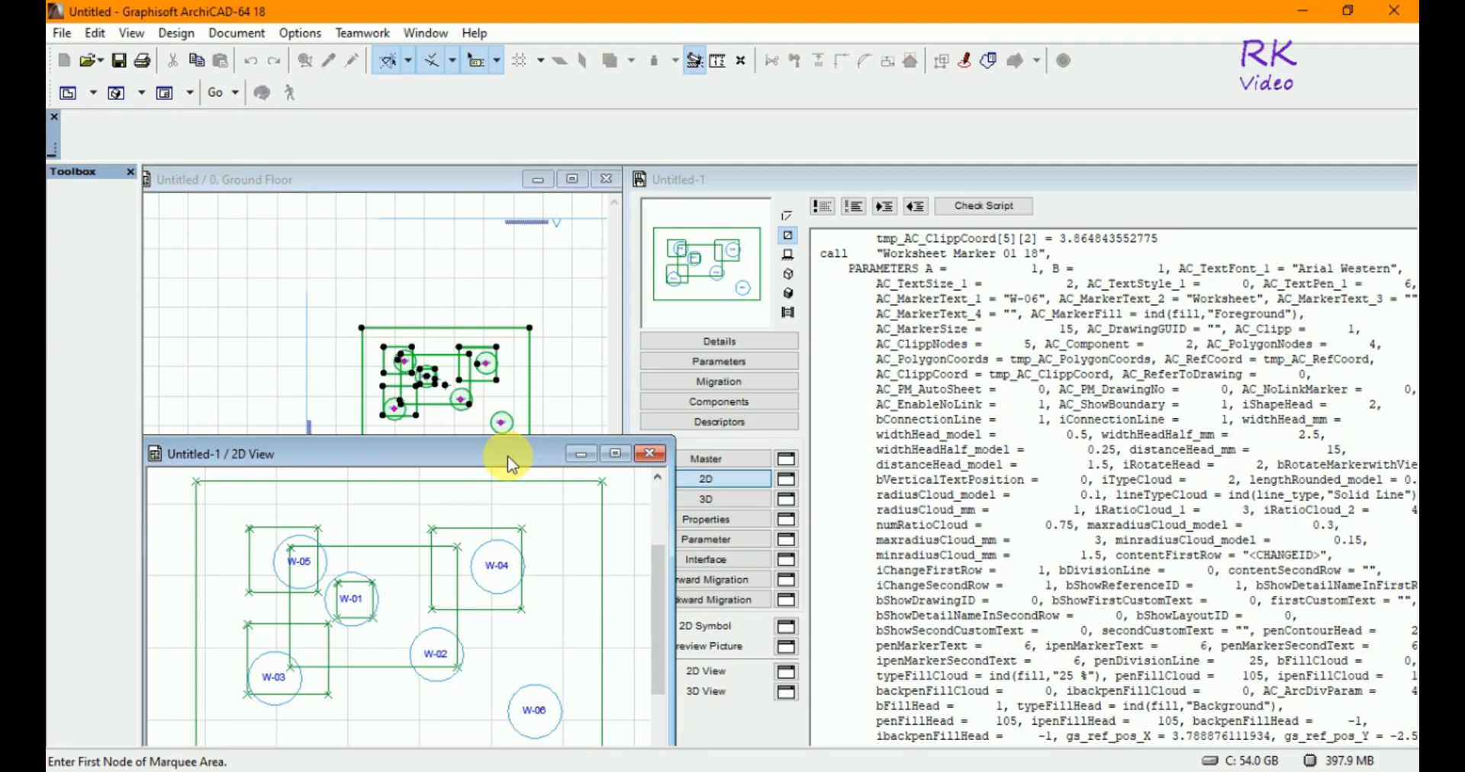
- Zoom the 2D View to show all the generated worksheet outlines and markers
scroll(519, 507, "down", 1)
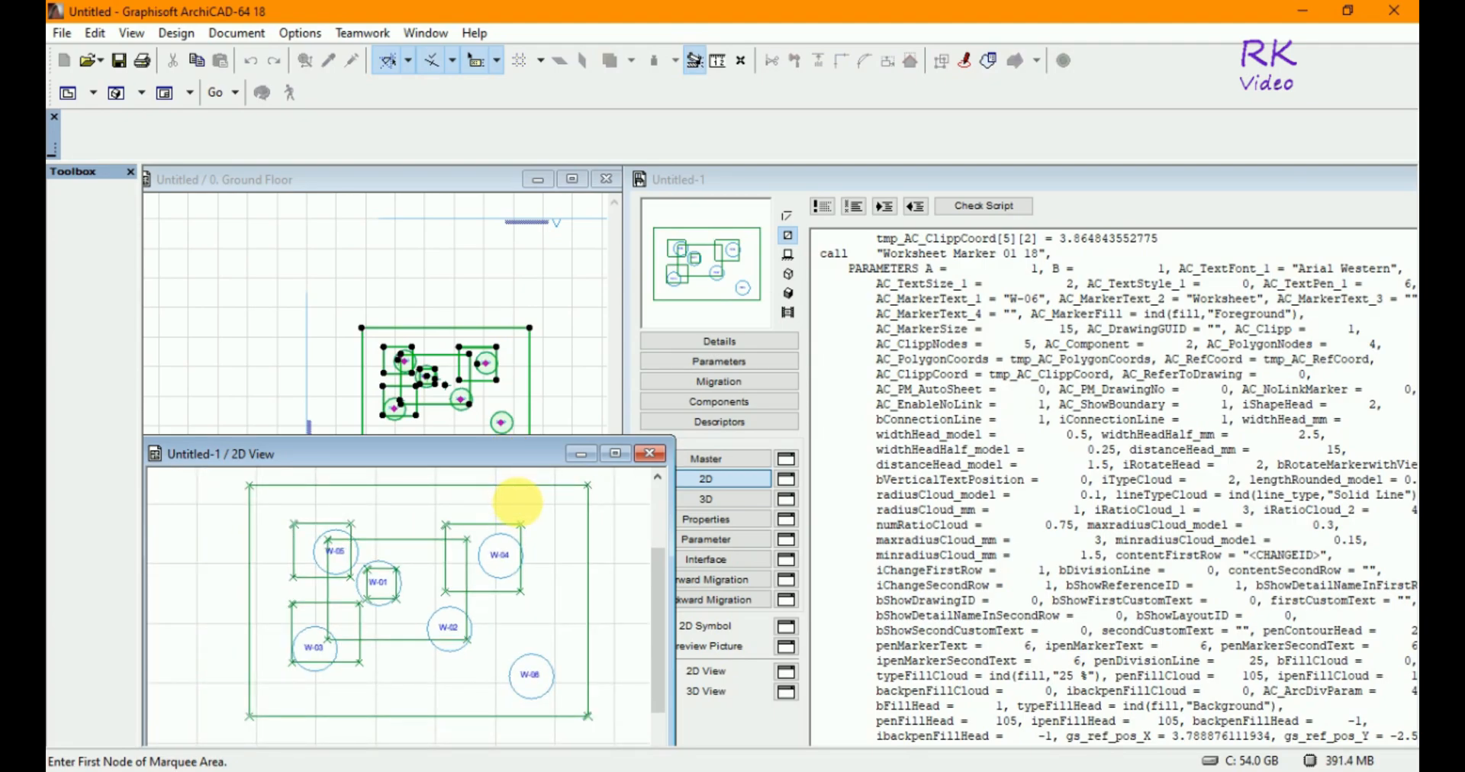
scroll(282, 557, "down", 1)
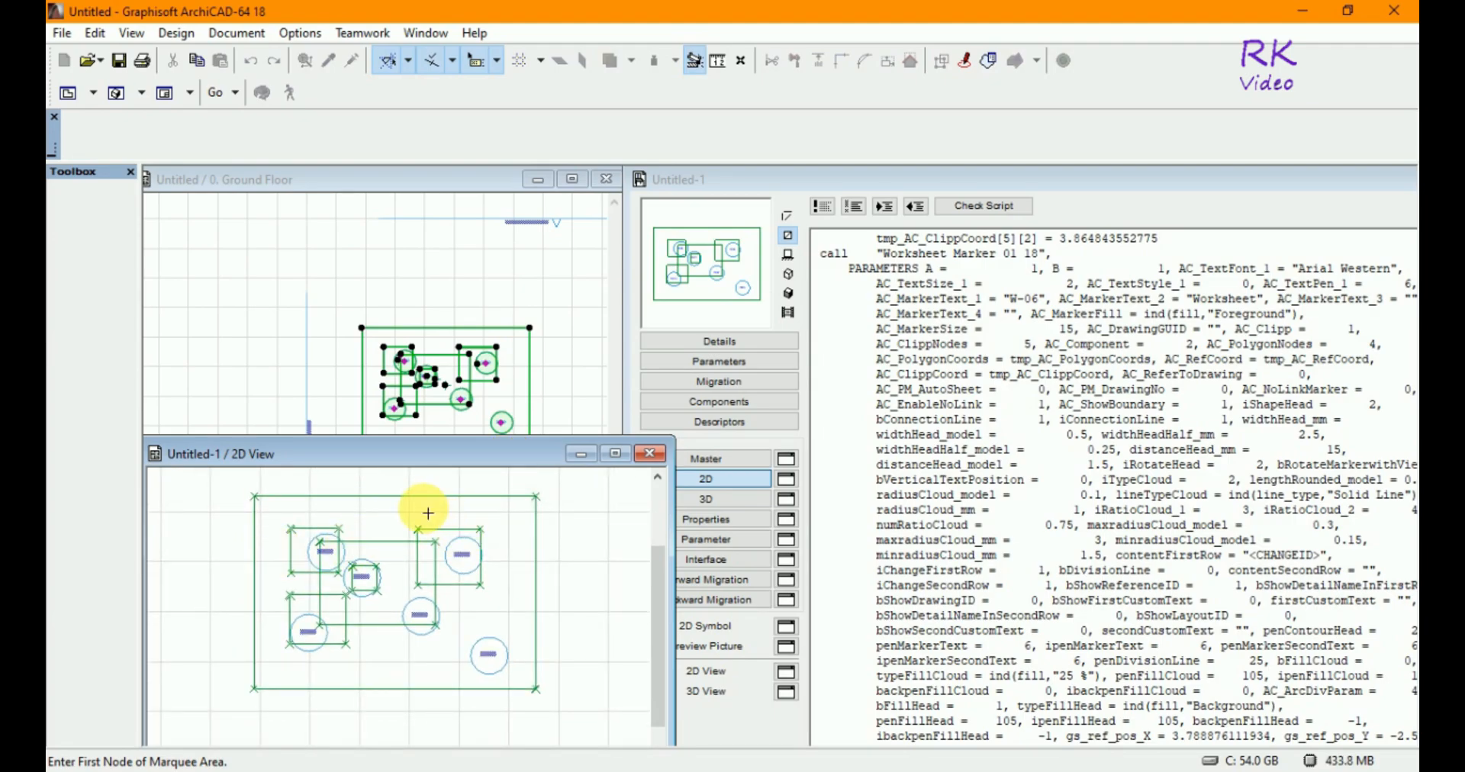
scroll(428, 513, "up", 1)
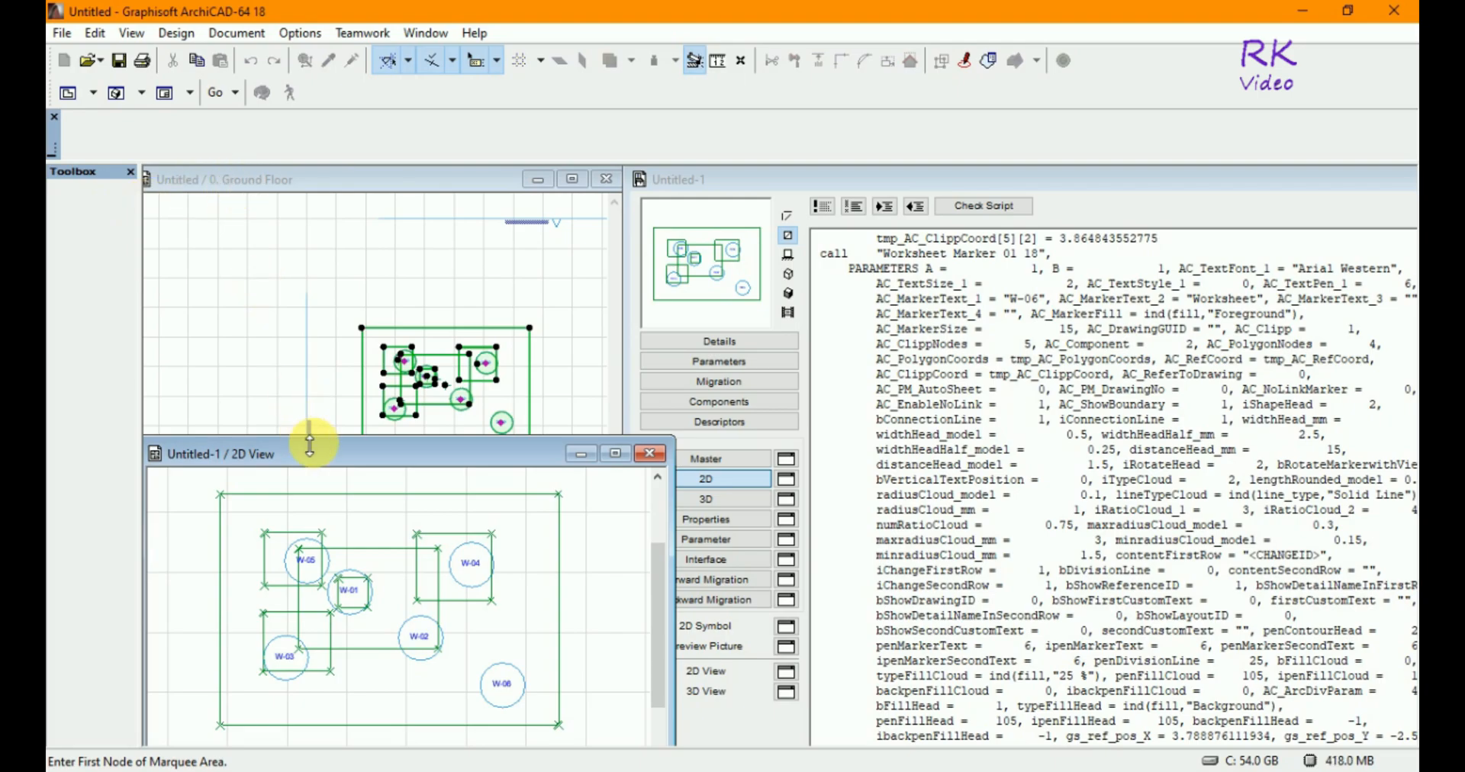
left_click_drag(309, 456, 305, 475)
- Zoom the floor plan to the worksheets and reposition its window
left_click(469, 183)
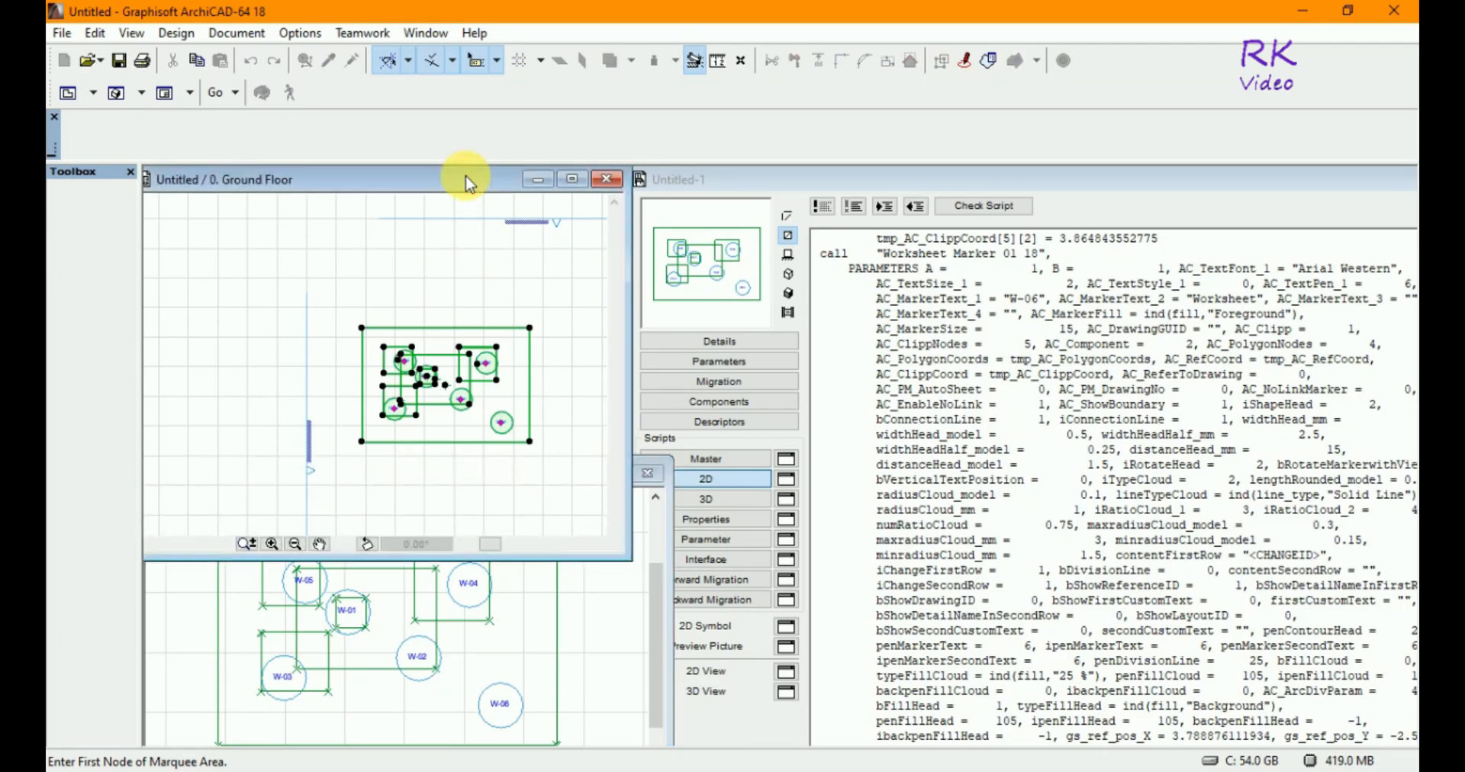
scroll(403, 299, "down", 1)
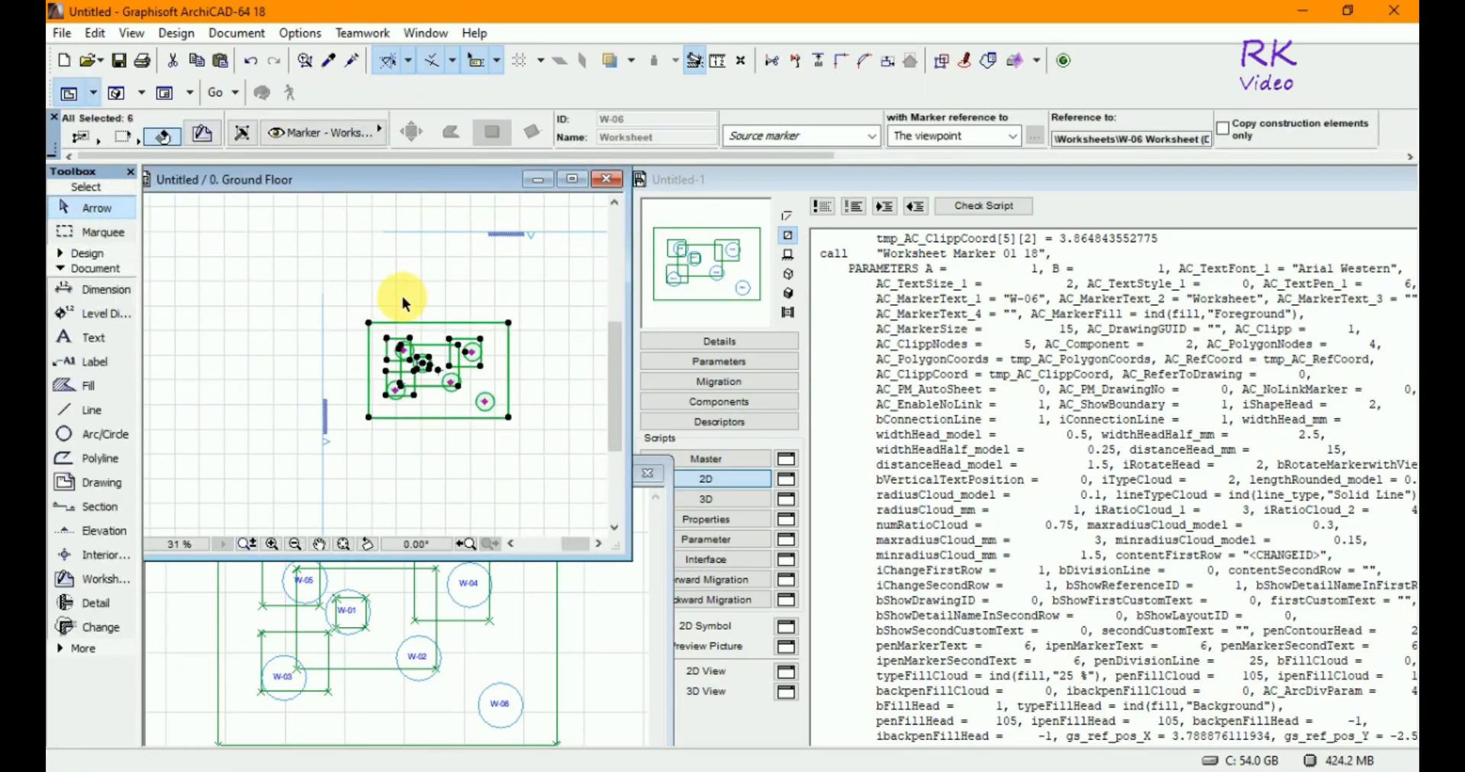
scroll(467, 383, "up", 2)
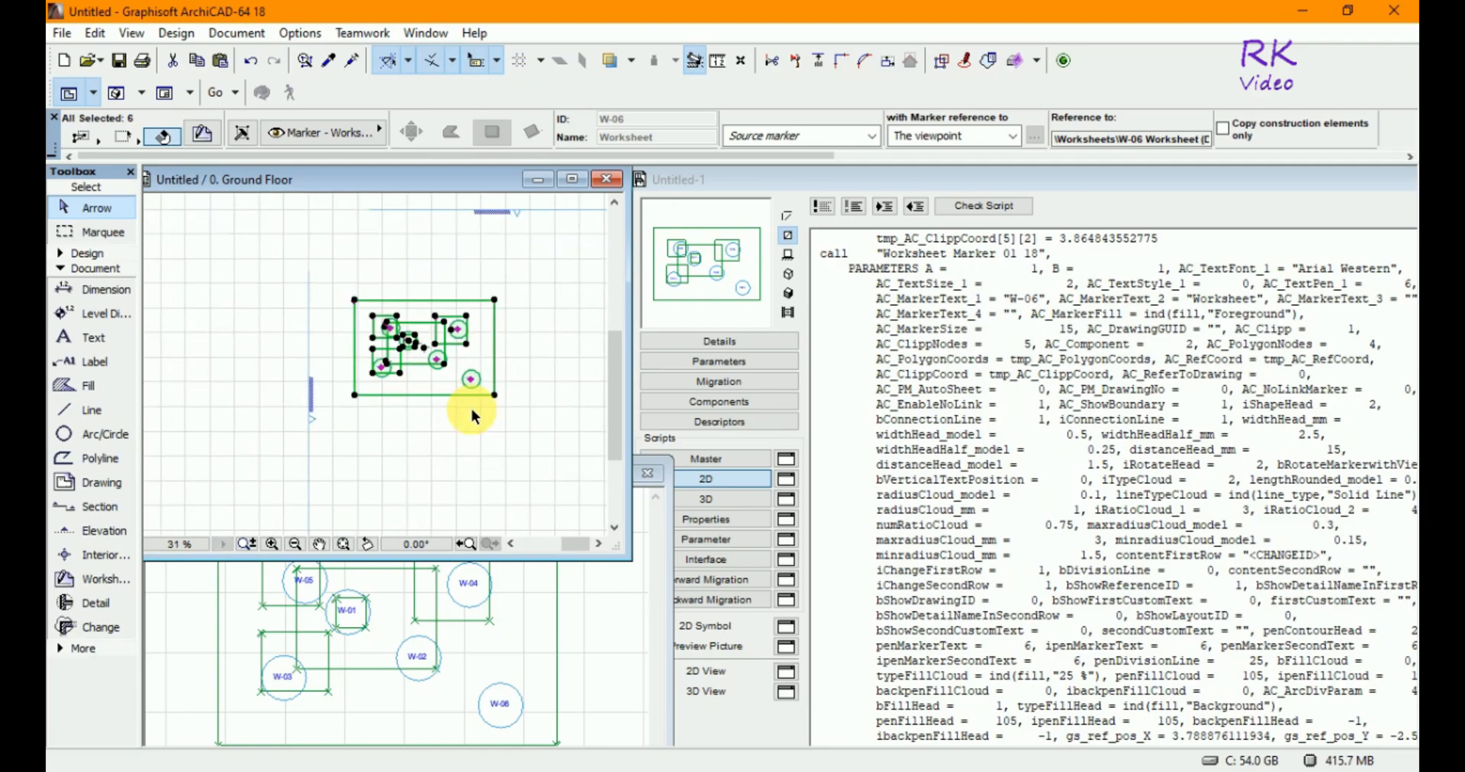
scroll(492, 327, "up", 1)
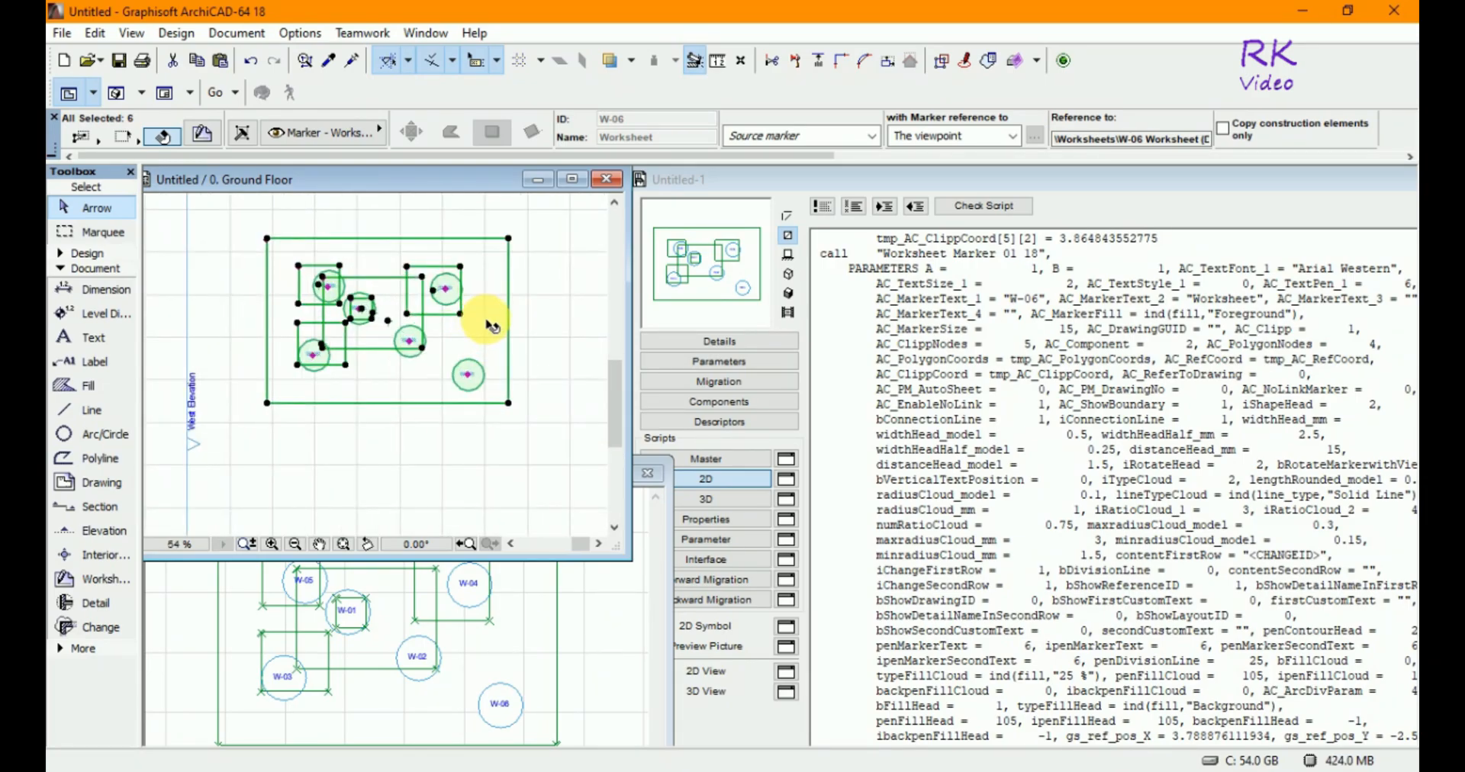
scroll(492, 327, "up", 1)
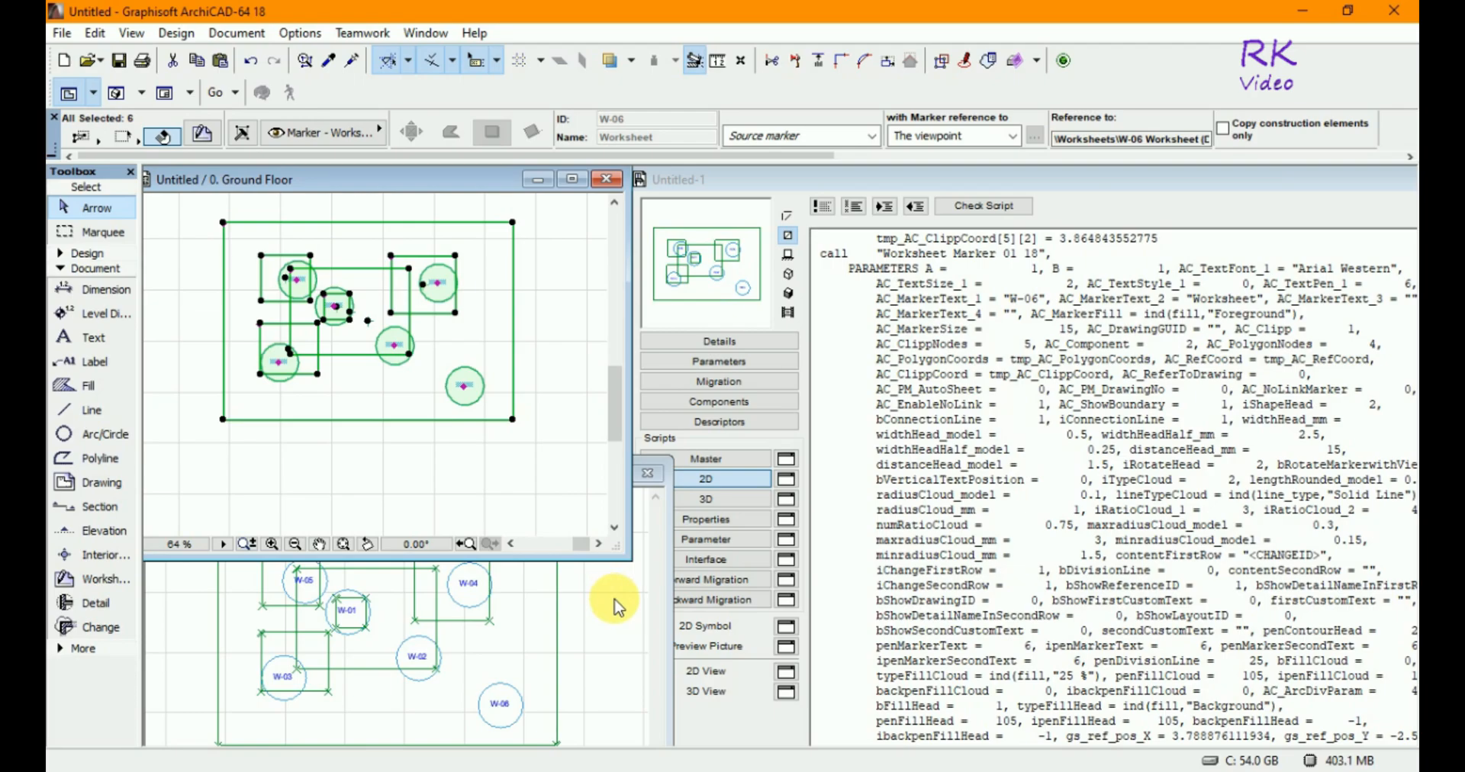
left_click_drag(418, 184, 432, 175)
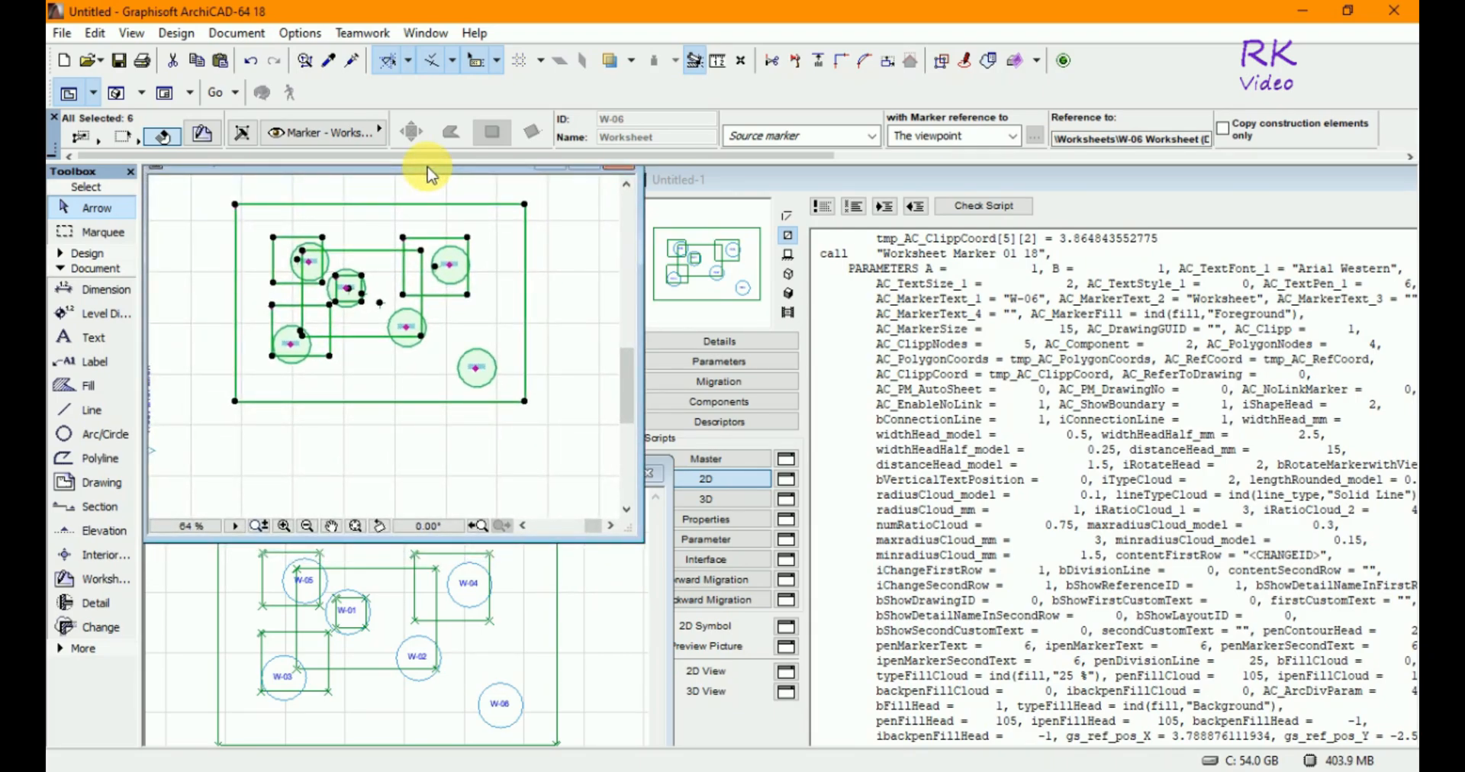
- Resize and stack the floor plan and 2D View windows to compare the worksheets with the object
left_click(643, 680)
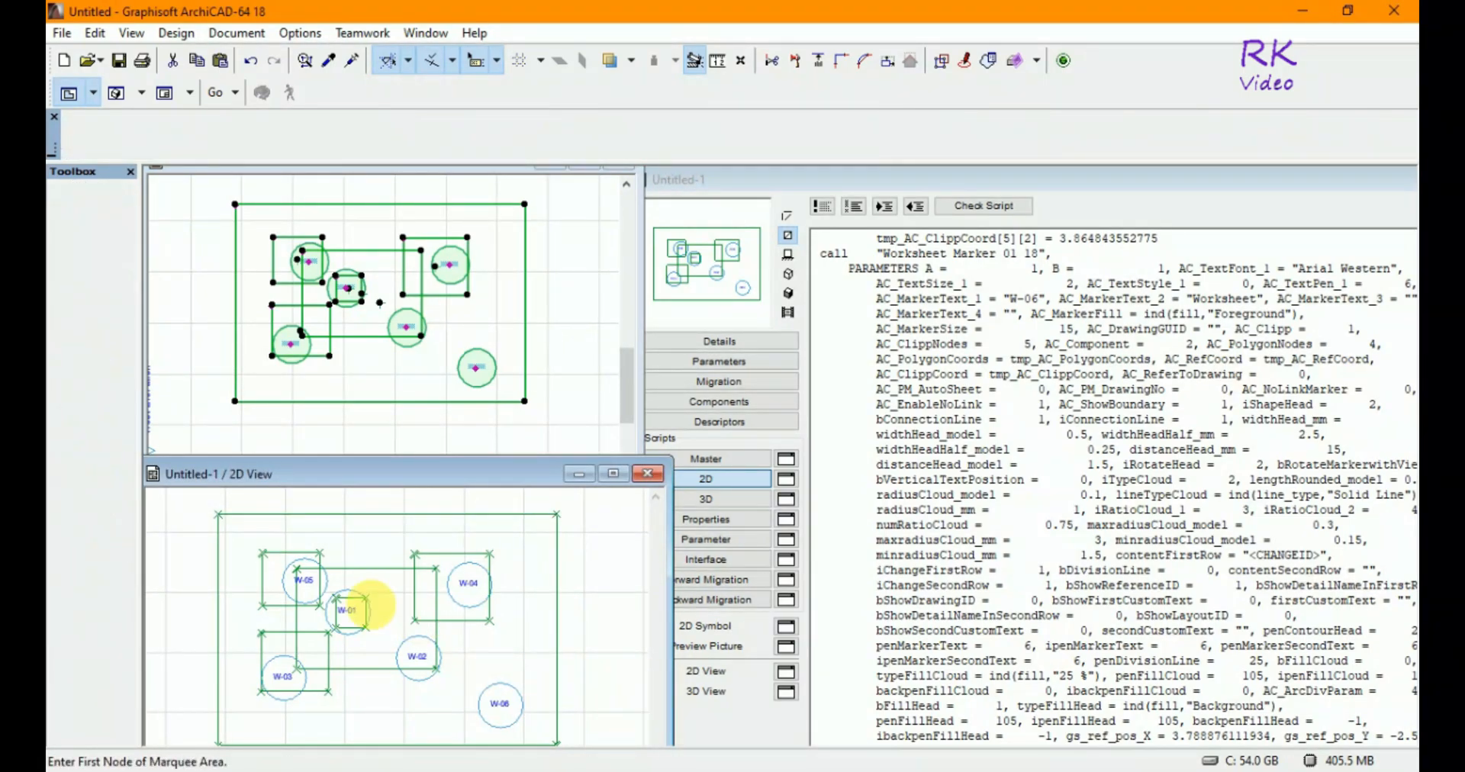
mouse_move(472, 472)
left_mouse_down()
mouse_move(467, 493)
mouse_move(470, 473)
left_mouse_up()
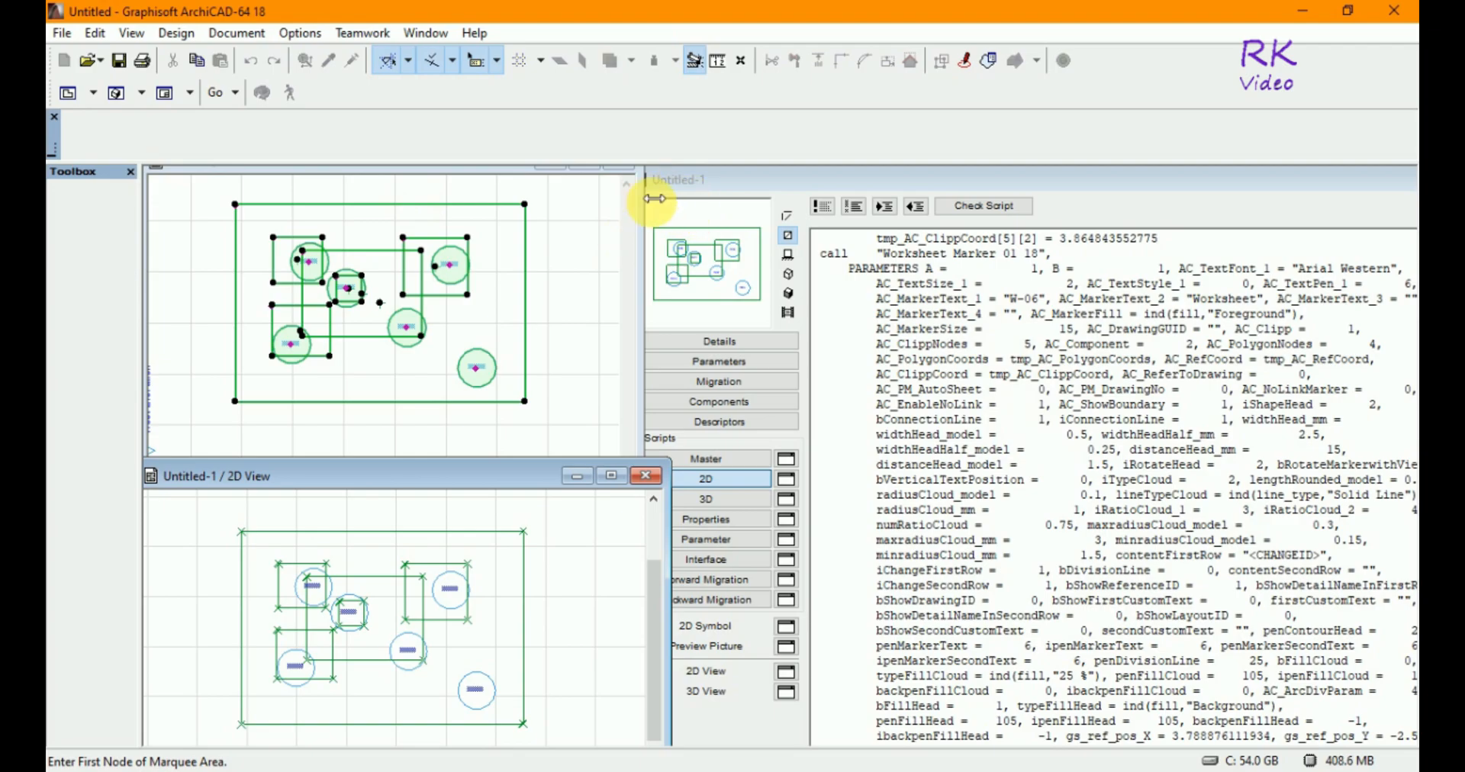
left_click(634, 221)
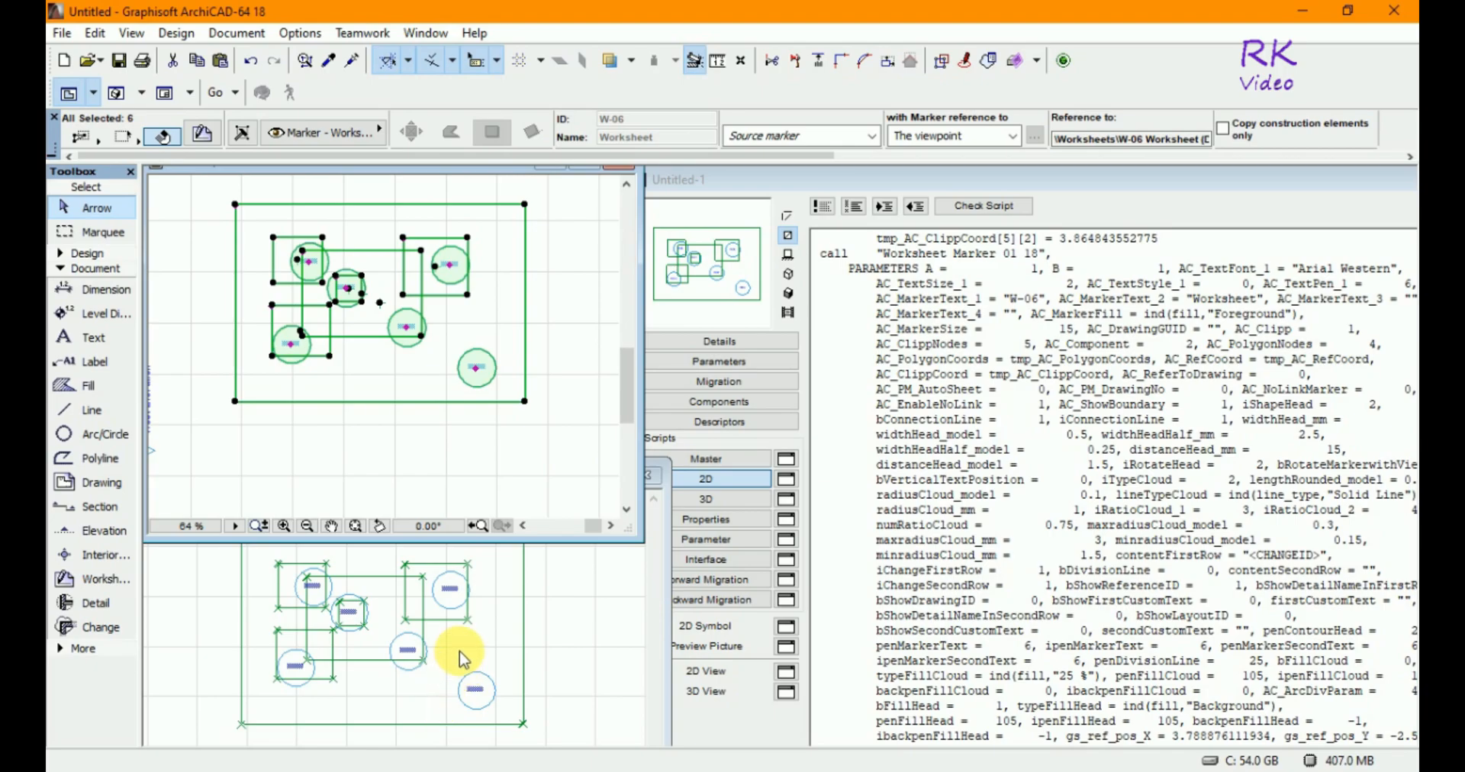
left_click(590, 665)
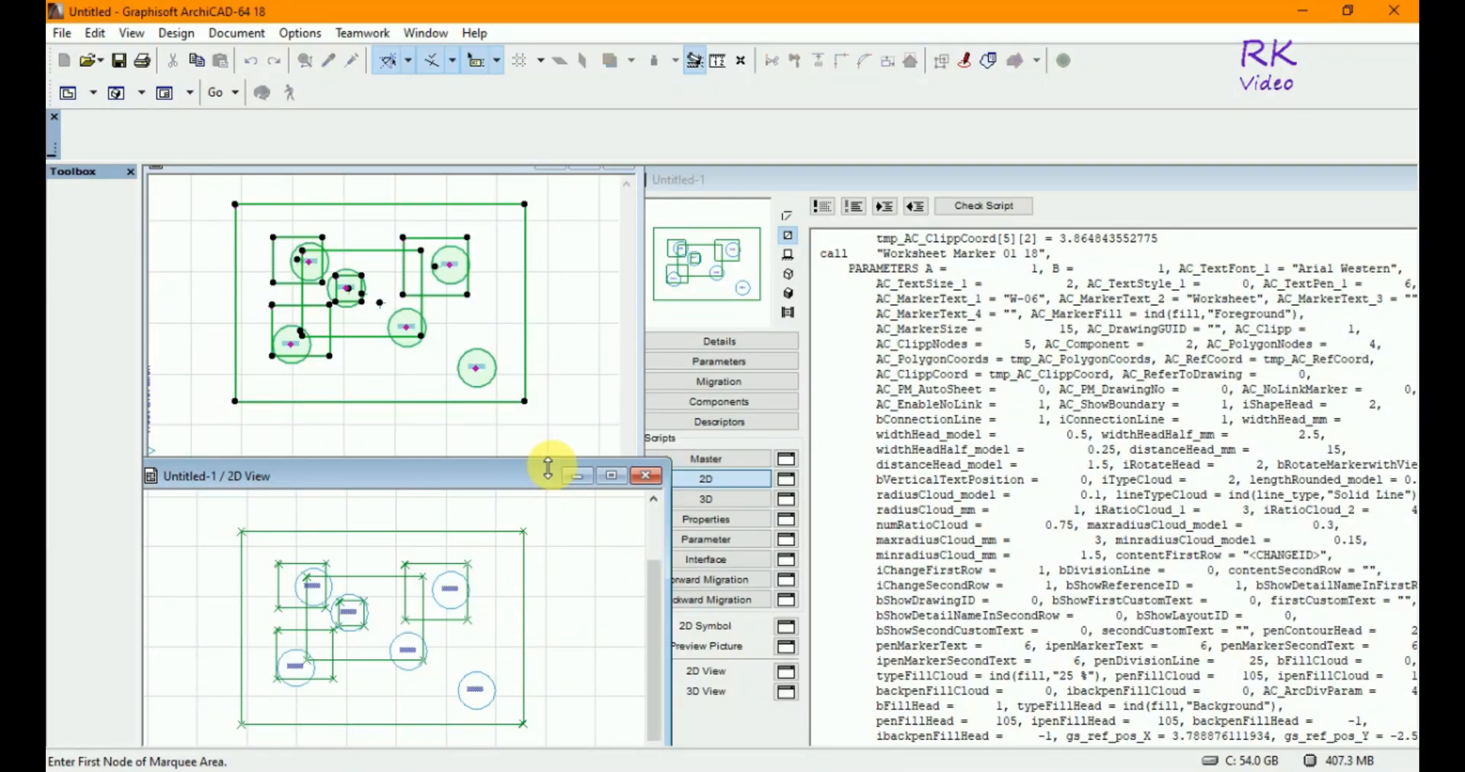
left_click(637, 410)
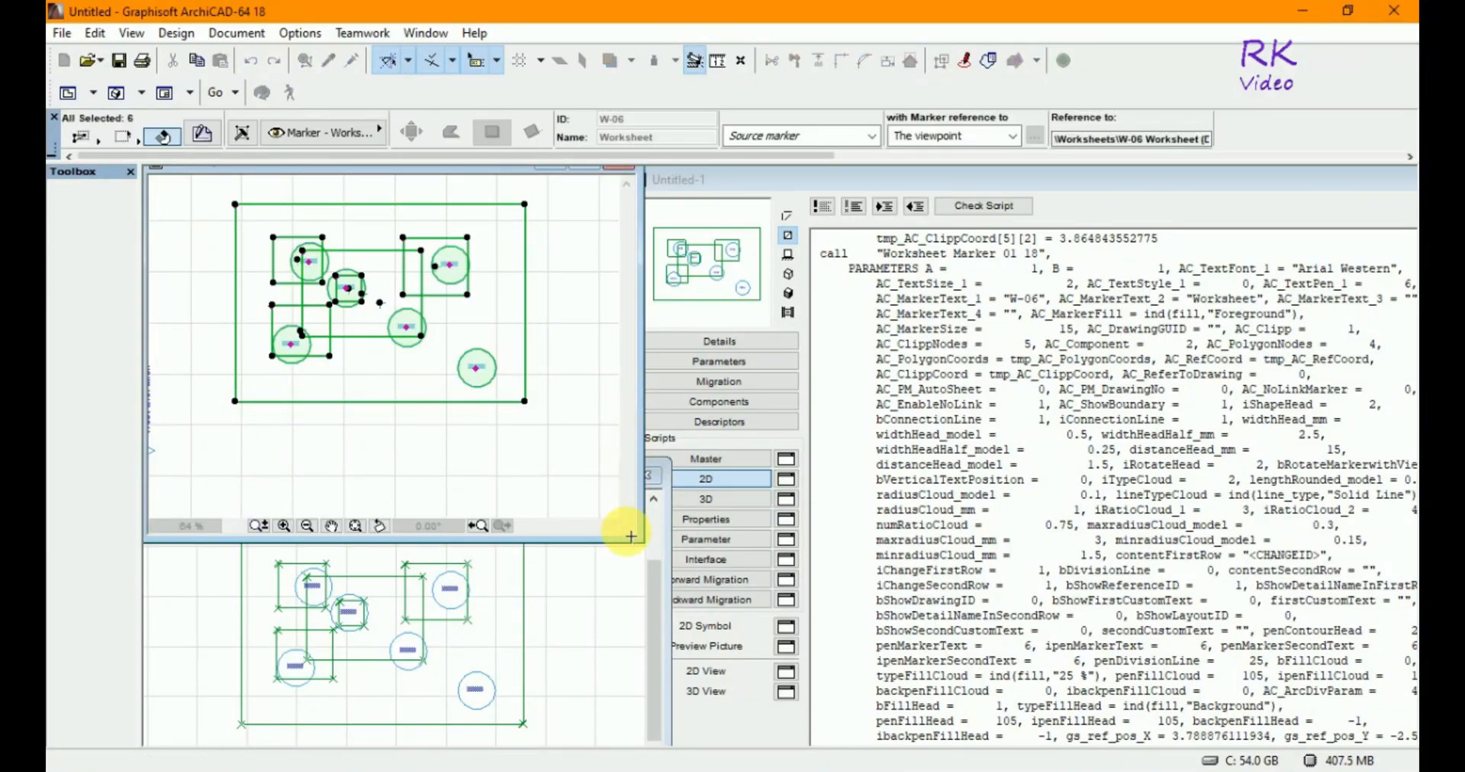
left_click_drag(649, 547, 628, 464)
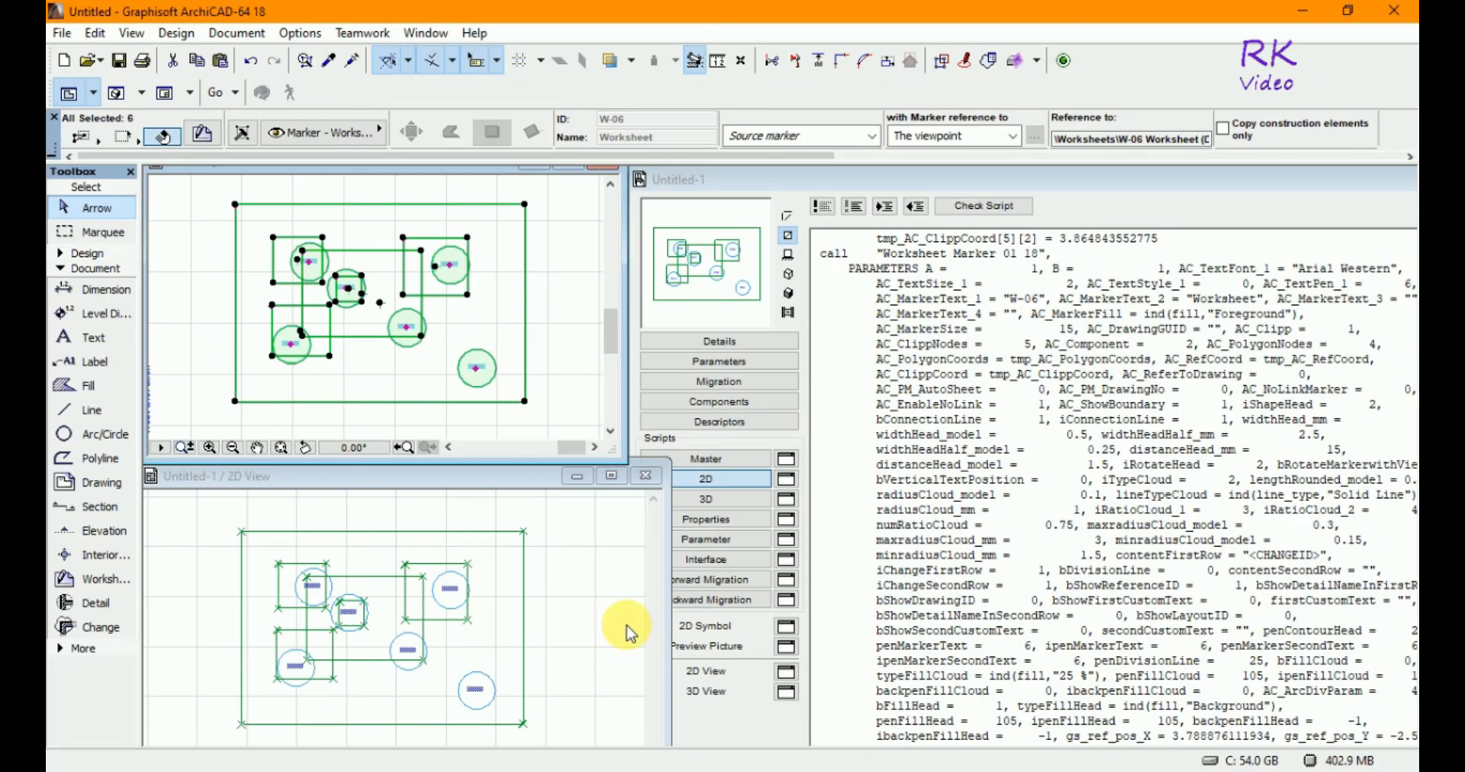
left_click(454, 477)
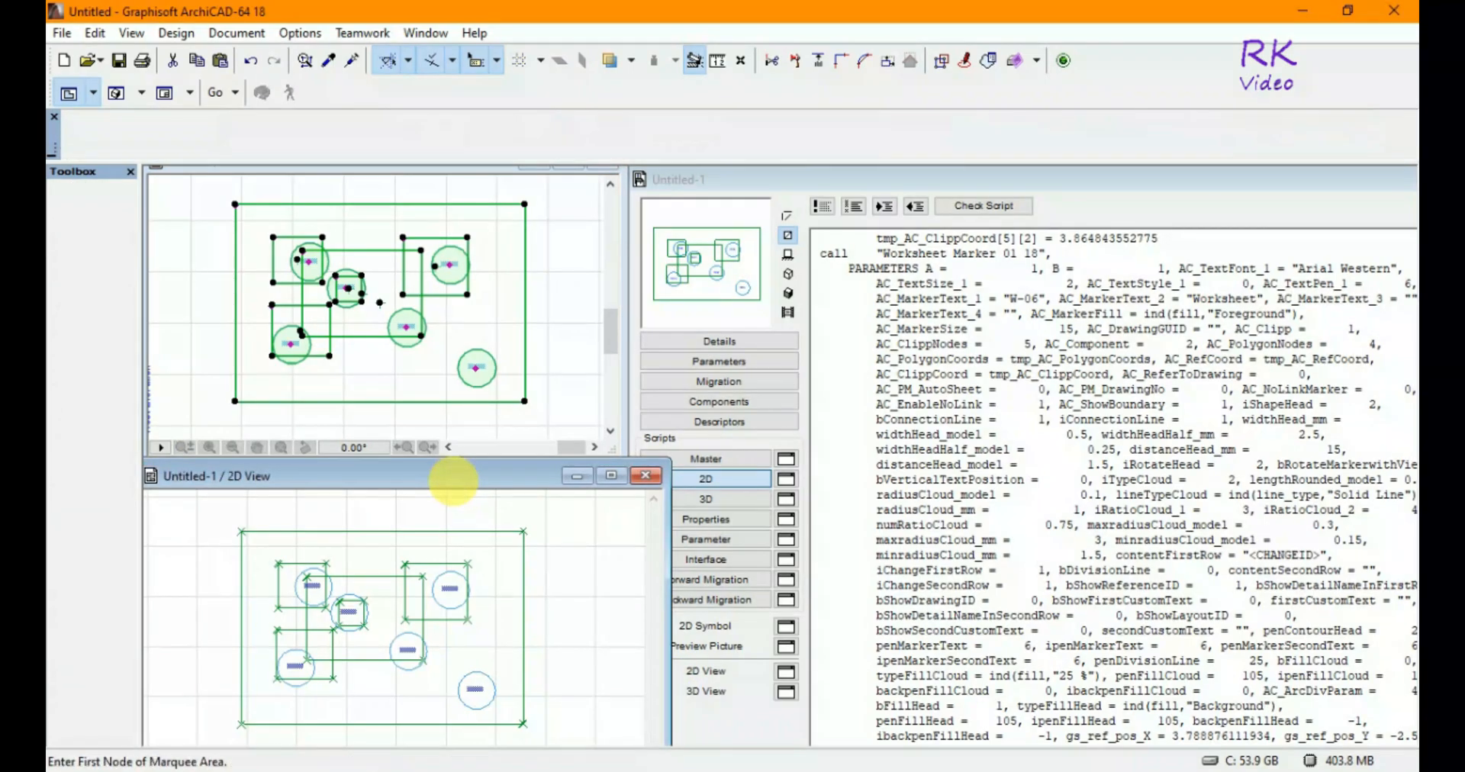
left_click(621, 376)
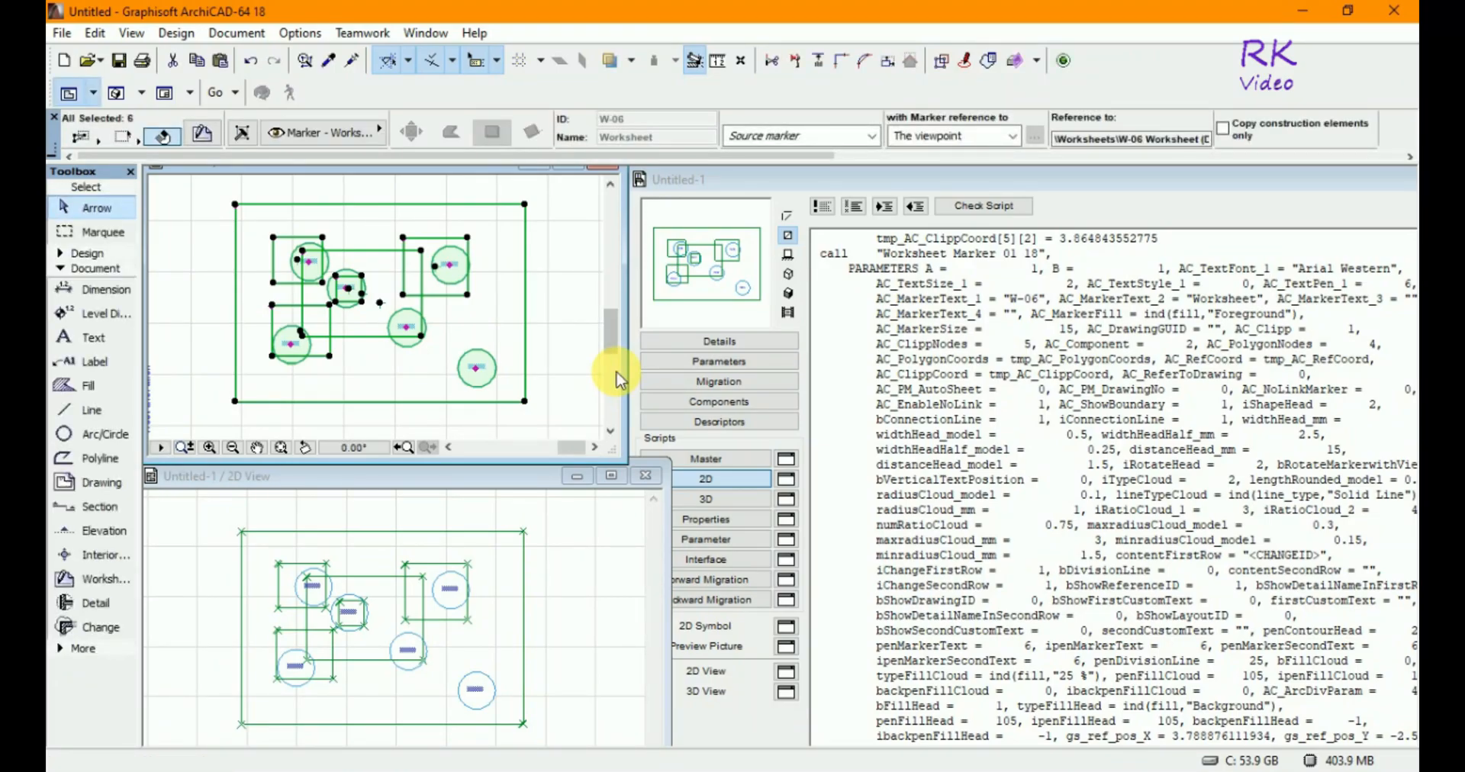